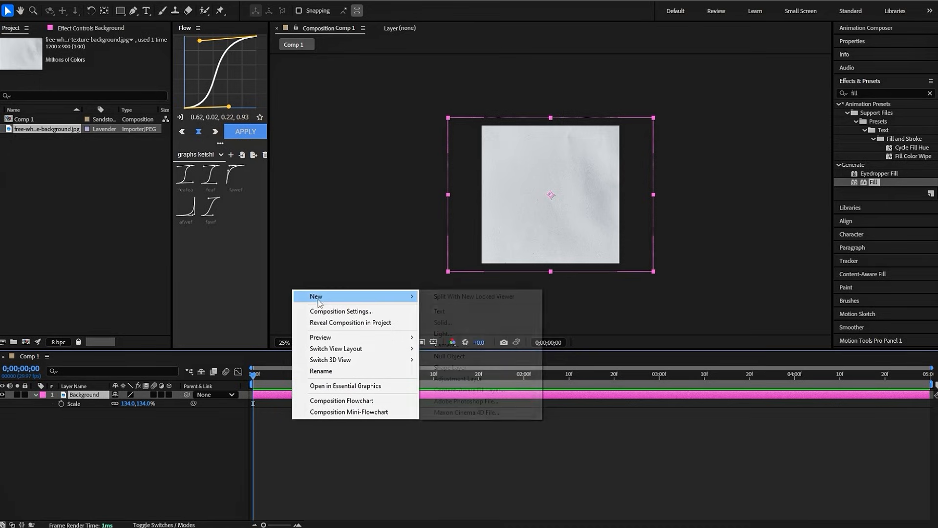
# - Create a 1080 × 1080 px white solid above the background and apply the Video Copilot Element effect to it
pyautogui.click(442, 324)
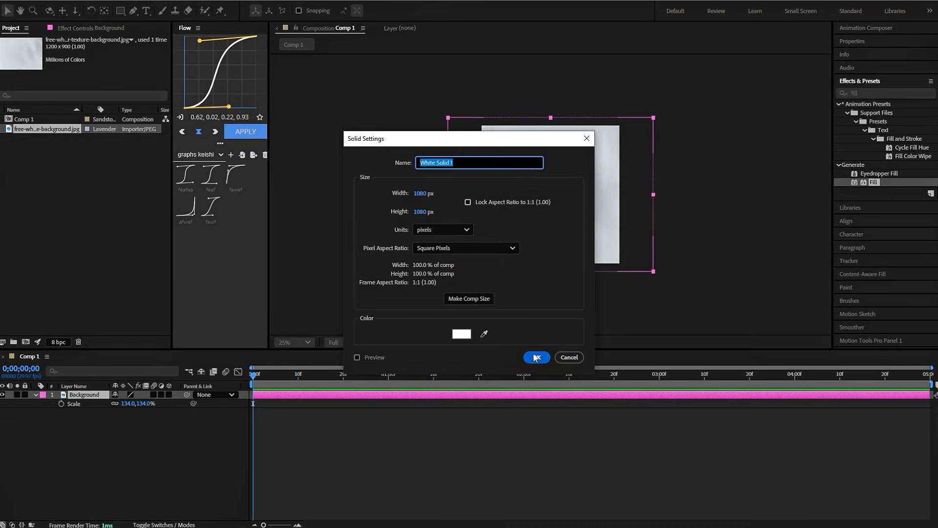
pyautogui.click(536, 357)
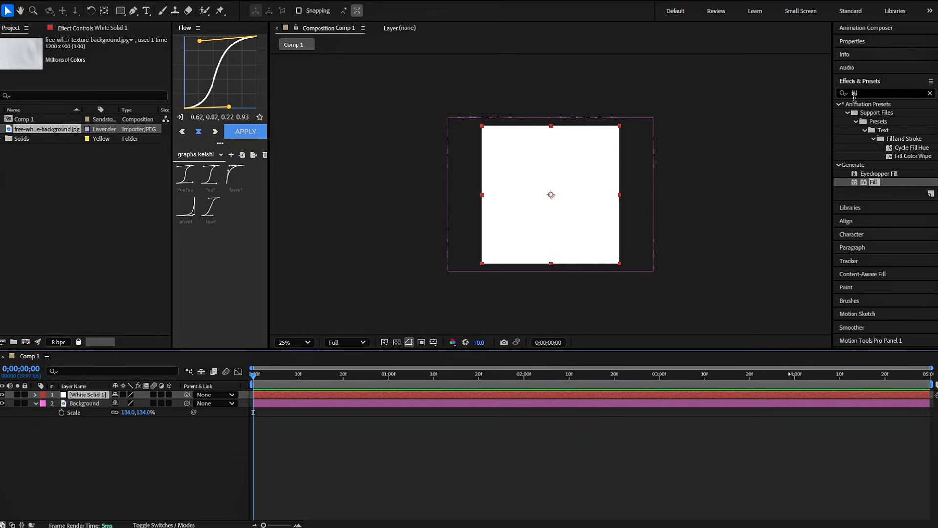
pyautogui.click(872, 82)
pyautogui.click(873, 81)
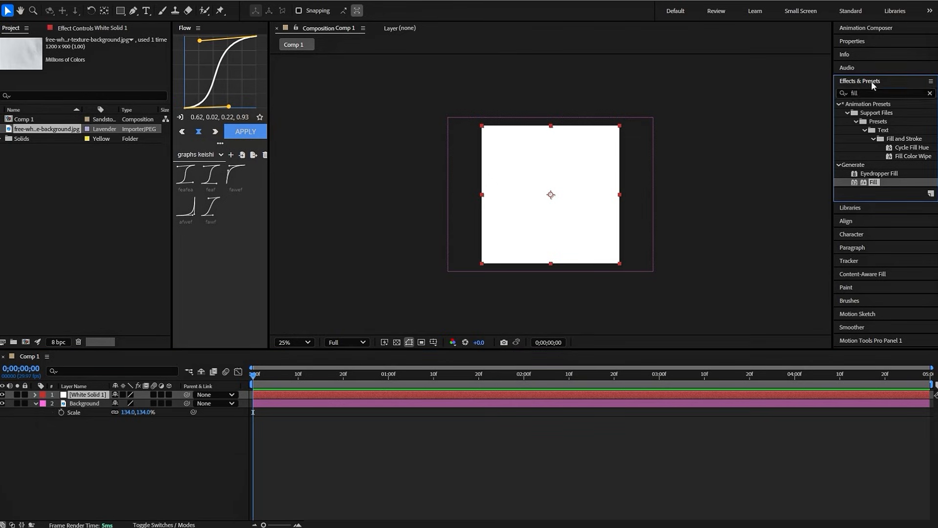
pyautogui.click(930, 93)
pyautogui.write('elemne')
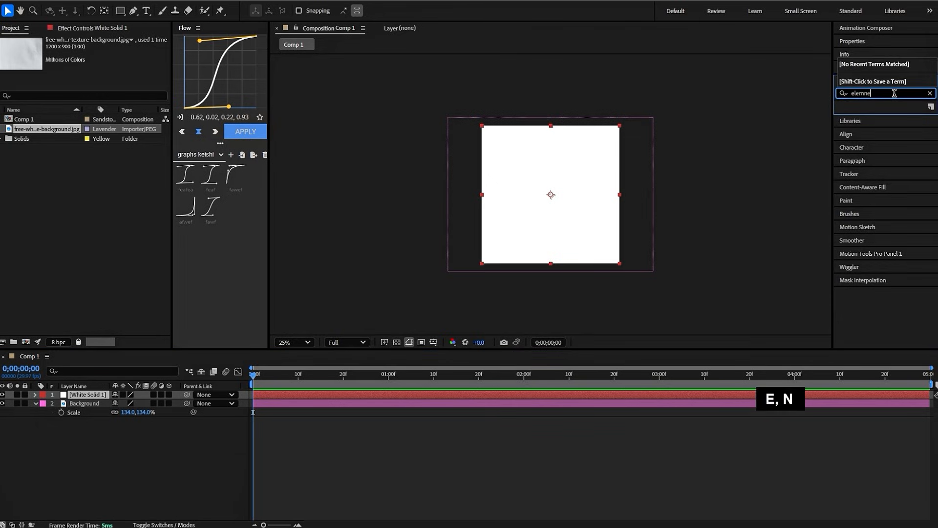
pyautogui.press('BackSpace')
pyautogui.write('=')
pyautogui.press('BackSpace')
pyautogui.press('BackSpace')
pyautogui.press('BackSpace')
pyautogui.write('ment')
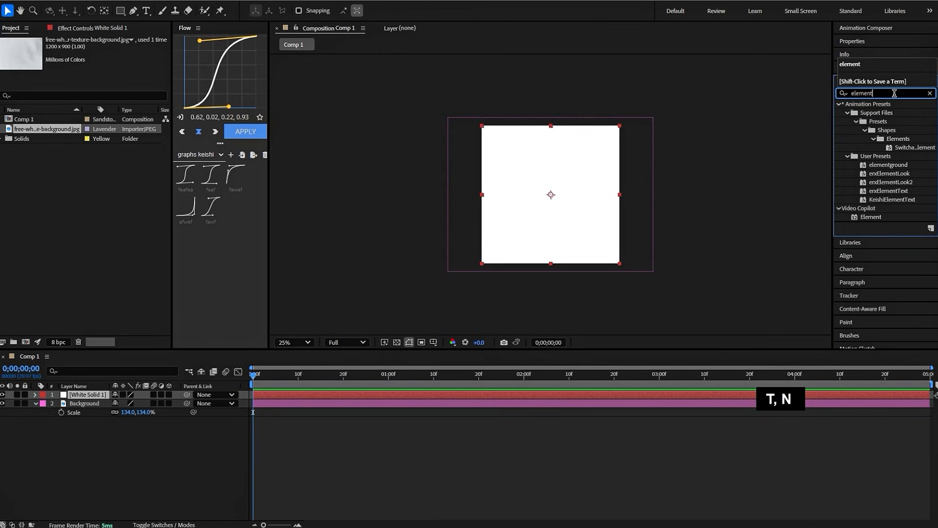
pyautogui.moveTo(871, 216); pyautogui.dragTo(299, 394)
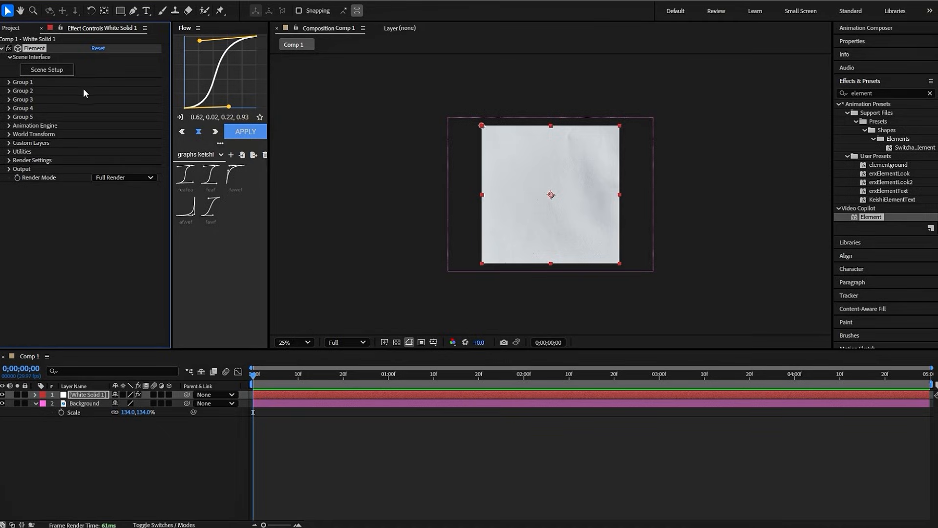
# - Open the Element effect's Scene Setup, start importing a 3D object and browse up to the Desktop folder
pyautogui.click(56, 73)
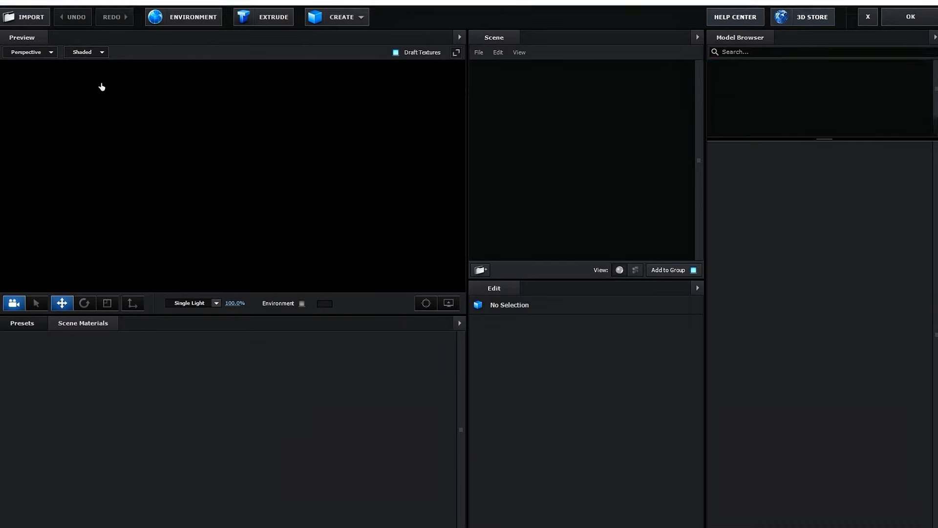
pyautogui.click(13, 21)
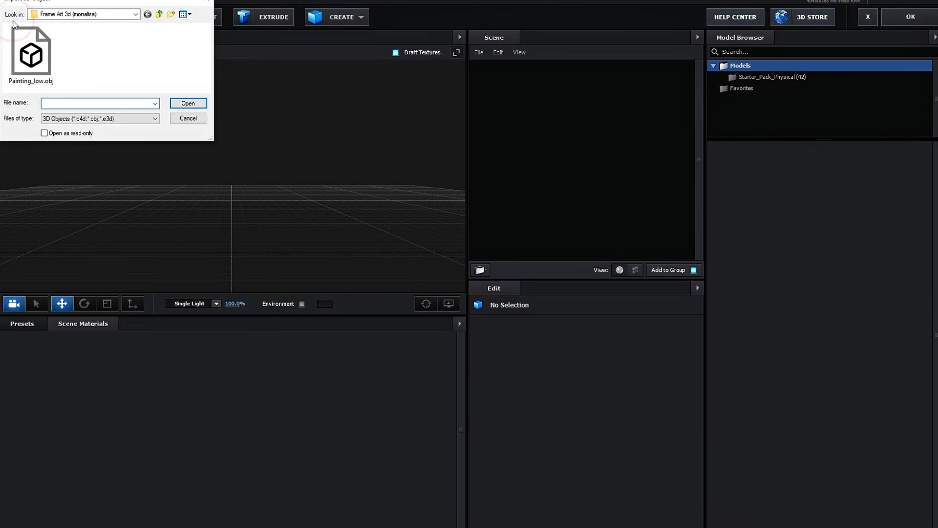
pyautogui.moveTo(99, 1); pyautogui.dragTo(199, 22)
pyautogui.click(259, 40)
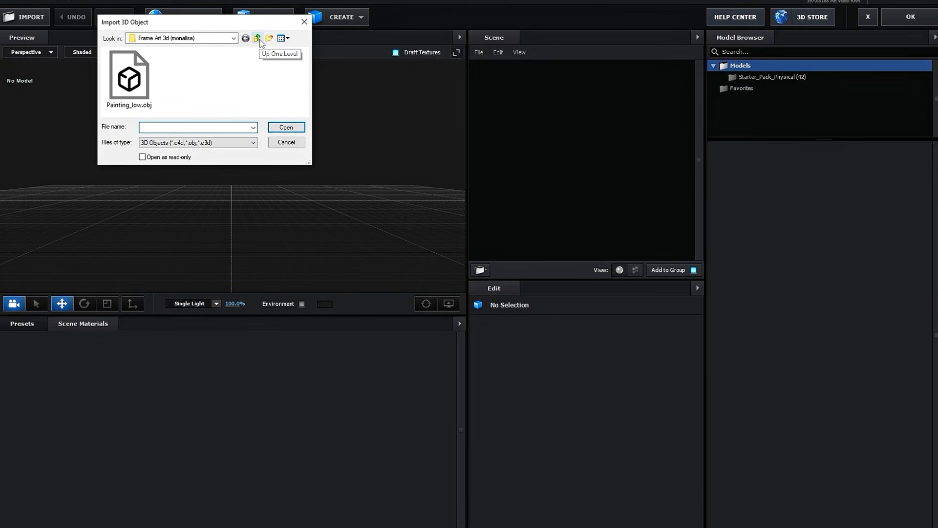
pyautogui.click(258, 40)
pyautogui.click(258, 39)
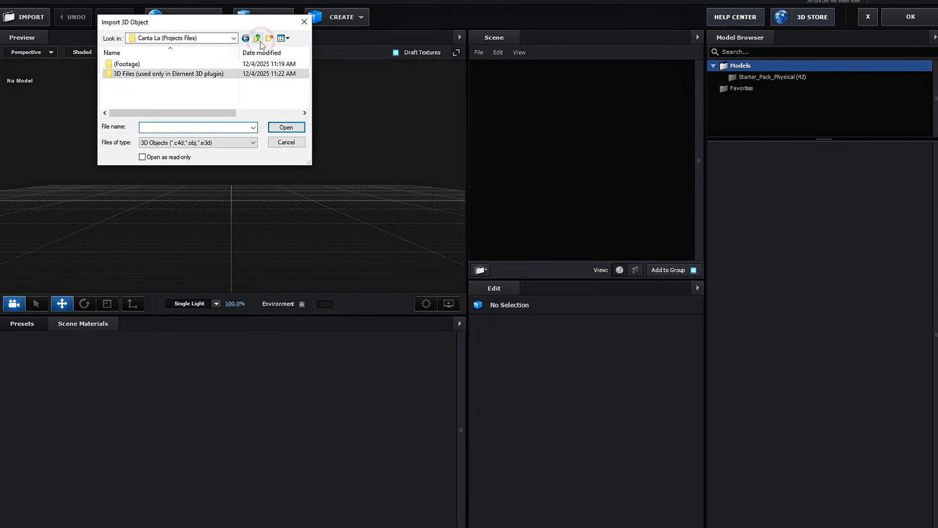
pyautogui.click(258, 39)
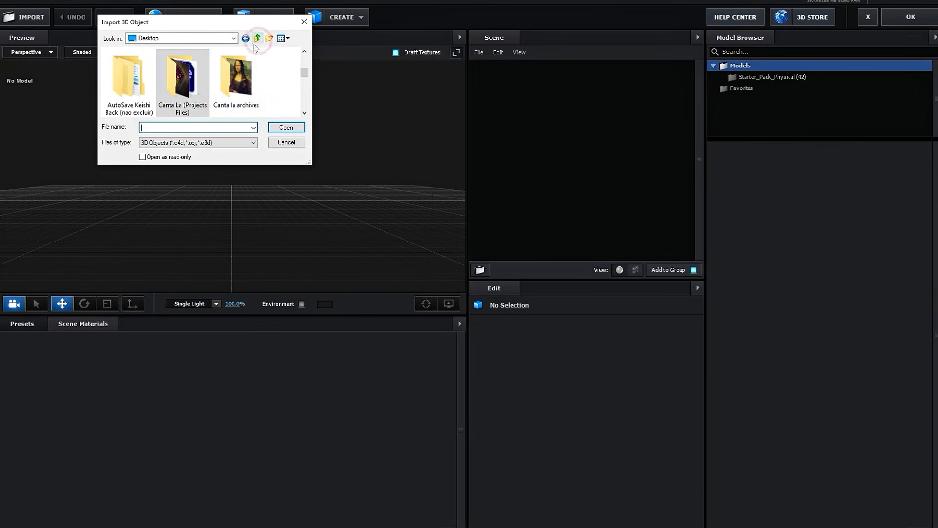
# - Import Painting_low.obj from the Frame Art 3d (monalisa) folder within Canta La (Projects Files), inside the 3D Files folder
pyautogui.doubleClick(178, 88)
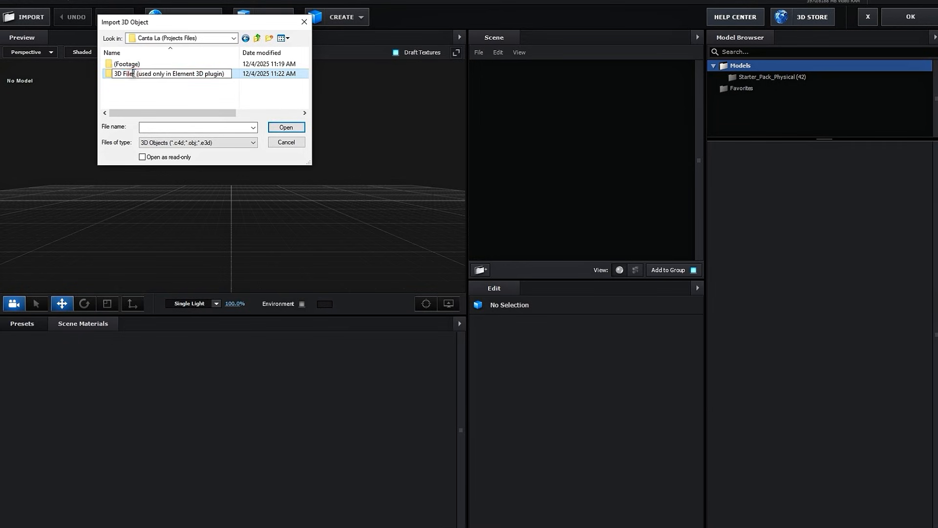
pyautogui.doubleClick(134, 72)
pyautogui.click(209, 88)
pyautogui.doubleClick(141, 77)
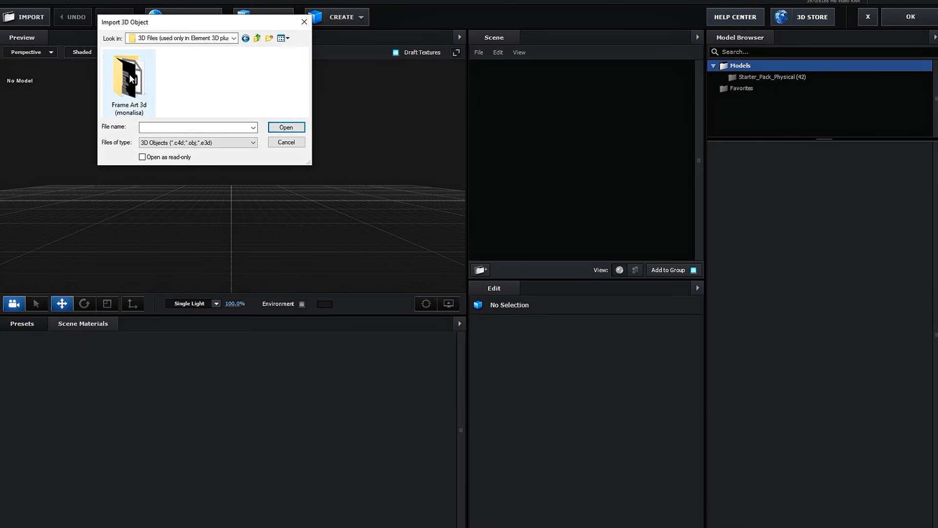
pyautogui.doubleClick(130, 100)
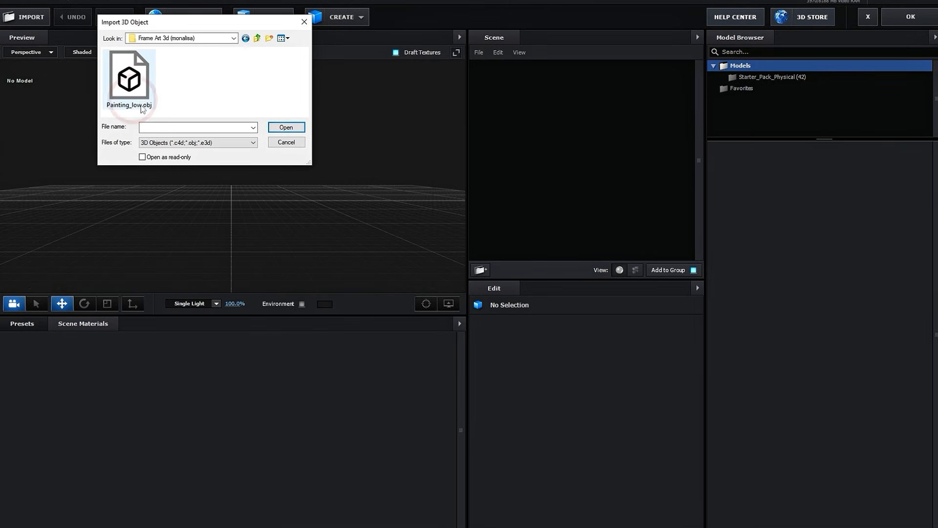
pyautogui.click(142, 88)
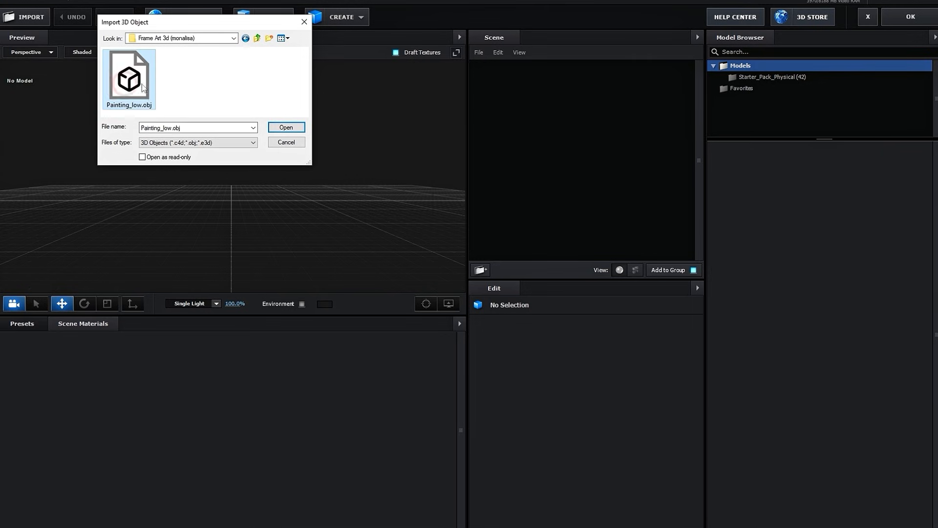
pyautogui.click(279, 128)
pyautogui.click(518, 359)
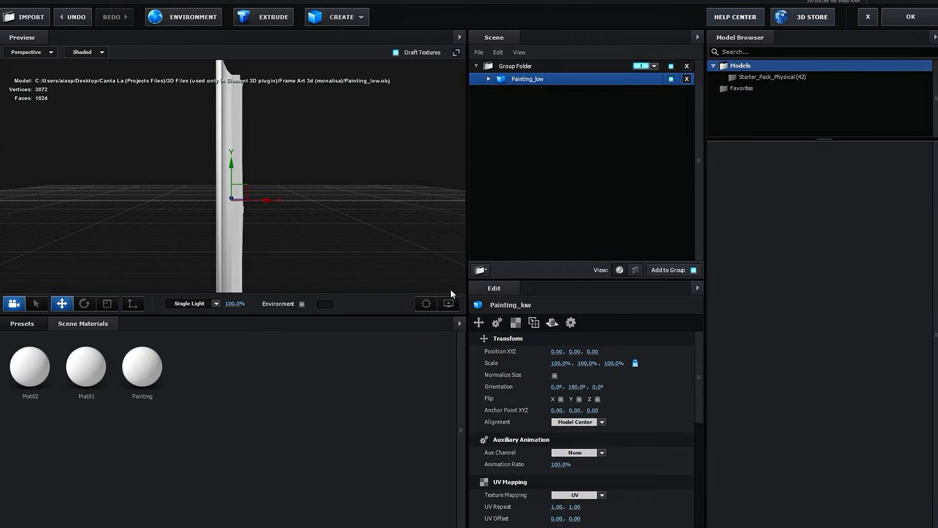
# - Rotate the Painting_low model to show its front and set its Y orientation to 270°
pyautogui.moveTo(294, 155); pyautogui.dragTo(270, 156)
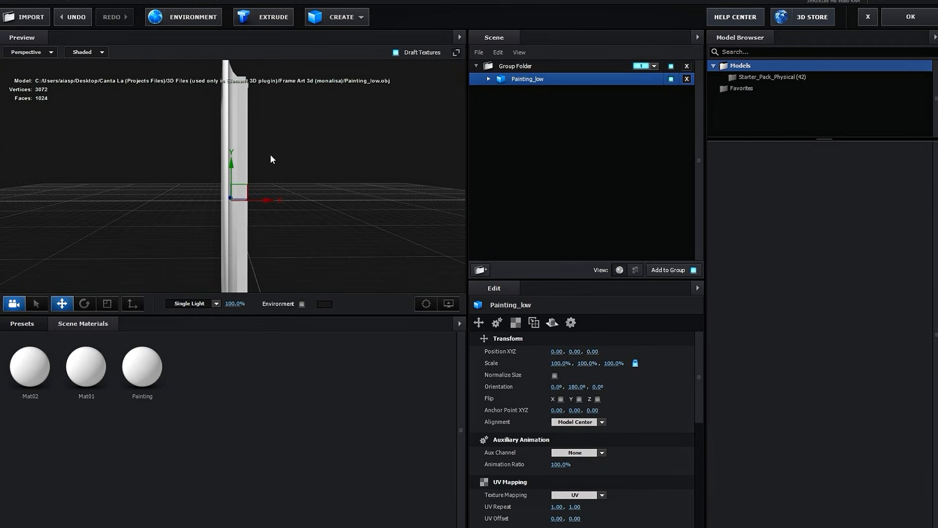
pyautogui.click(84, 304)
pyautogui.moveTo(251, 206); pyautogui.dragTo(322, 210)
pyautogui.moveTo(367, 169)
pyautogui.mouseDown()
pyautogui.moveTo(354, 195)
pyautogui.moveTo(365, 207)
pyautogui.mouseUp()
pyautogui.click(583, 386)
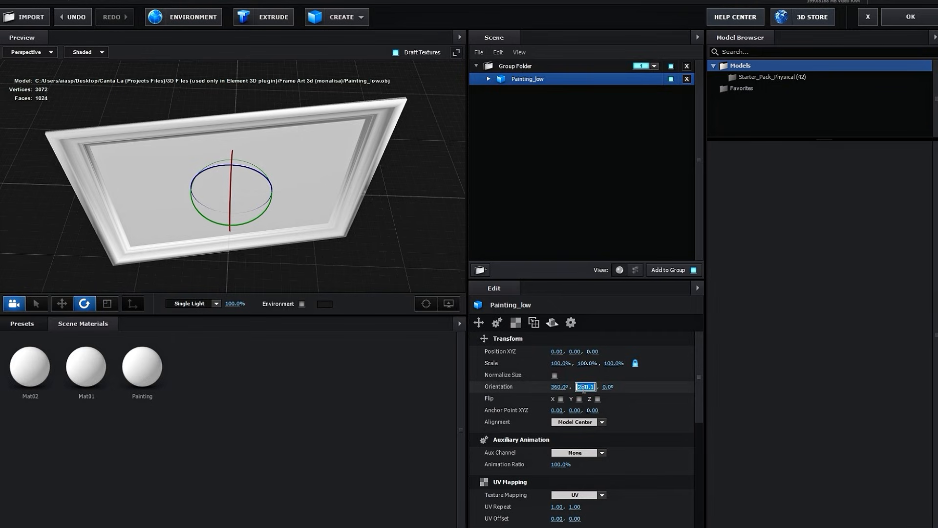
pyautogui.write('270')
pyautogui.press('Return')
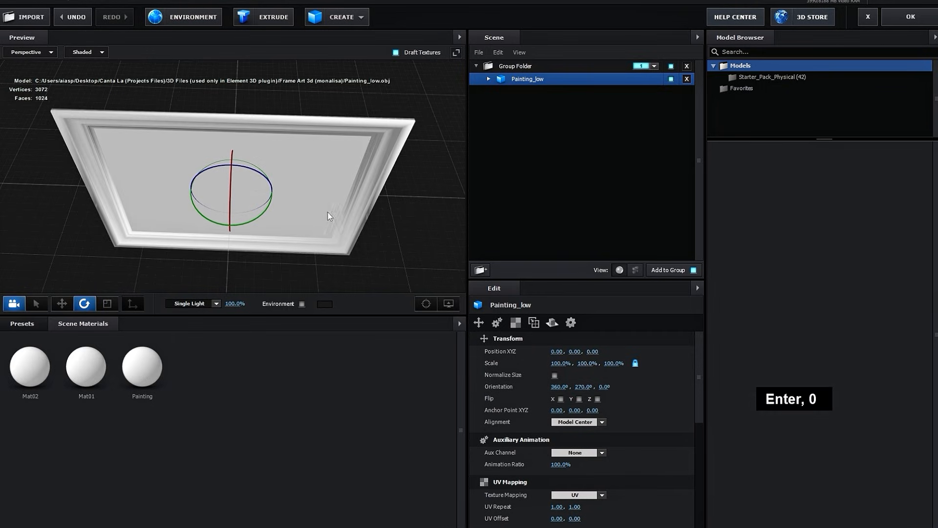
# - Rotate the picture frame a quarter turn into portrait format and set its Y orientation to 360°
pyautogui.moveTo(381, 201); pyautogui.dragTo(379, 174)
pyautogui.scroll(-2, 379, 175)
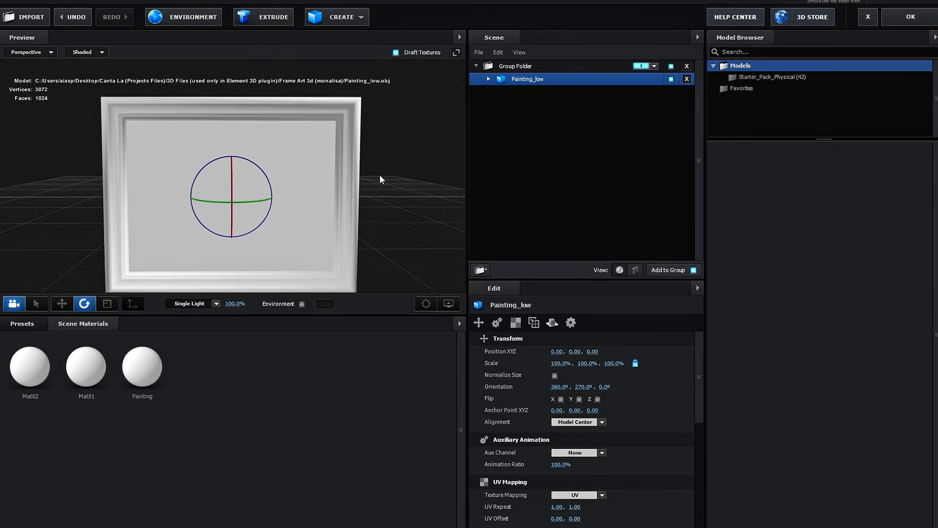
pyautogui.scroll(2, 294, 203)
pyautogui.moveTo(270, 189); pyautogui.dragTo(125, 195)
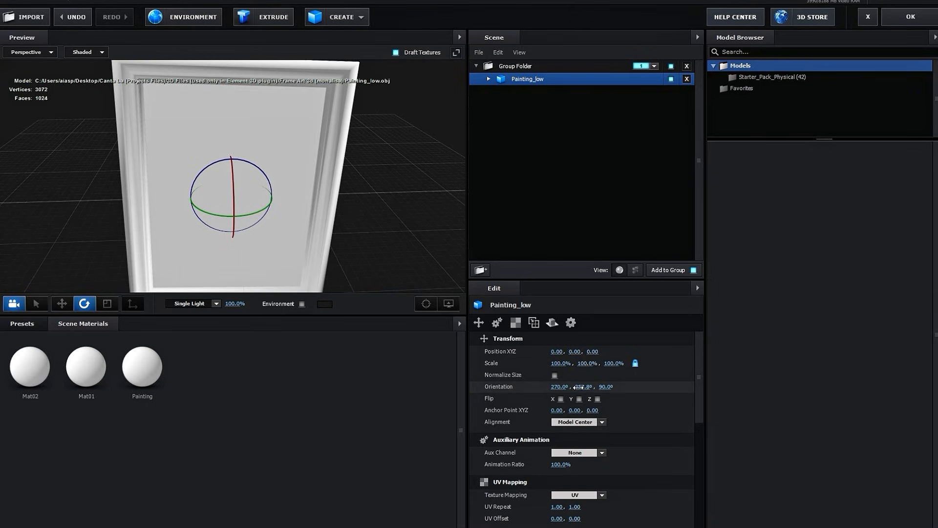
pyautogui.click(584, 387)
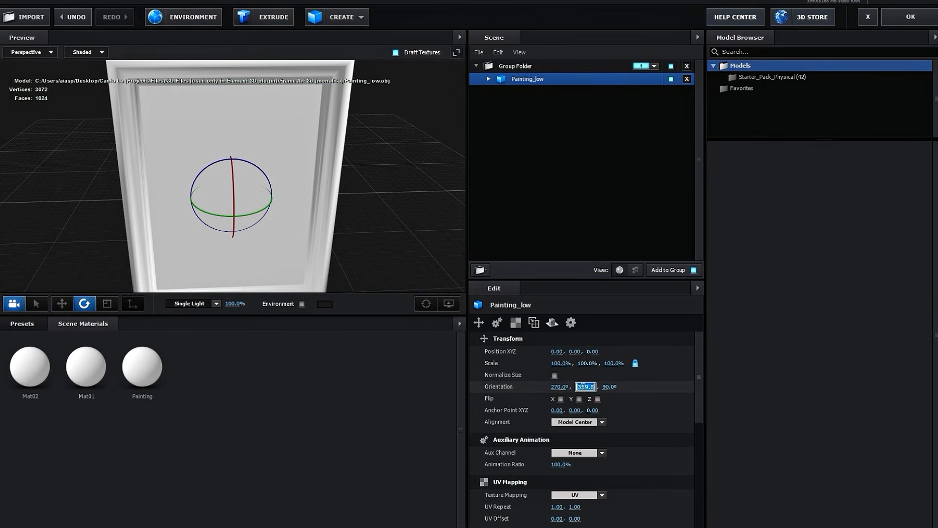
pyautogui.write('3')
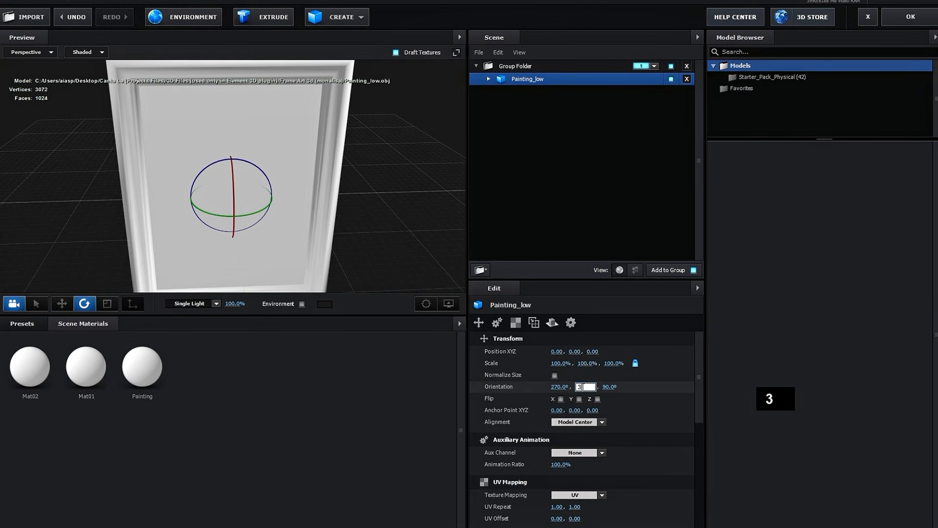
pyautogui.write('60')
pyautogui.press('Return')
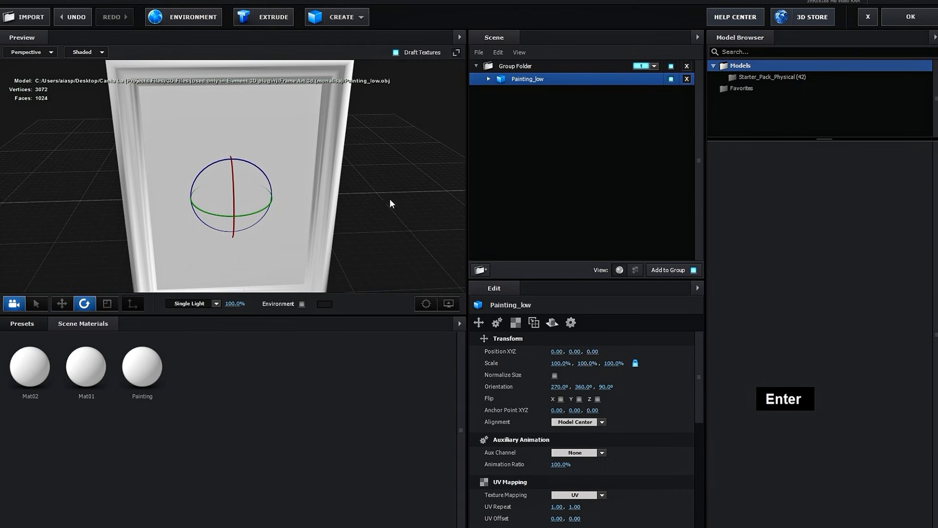
# - Scale the Painting_low model down uniformly to about 24.7%
pyautogui.moveTo(389, 198)
pyautogui.mouseDown()
pyautogui.moveTo(397, 163)
pyautogui.moveTo(380, 165)
pyautogui.moveTo(376, 187)
pyautogui.mouseUp()
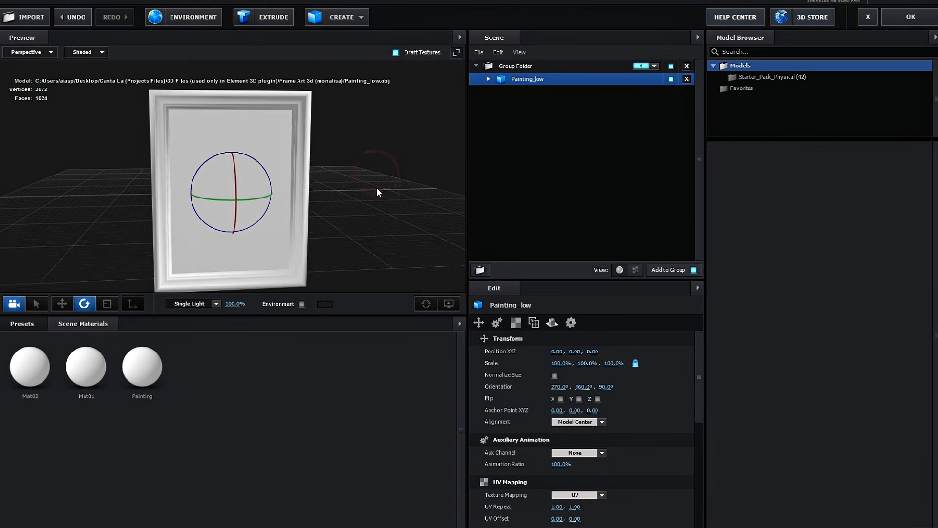
pyautogui.click(106, 304)
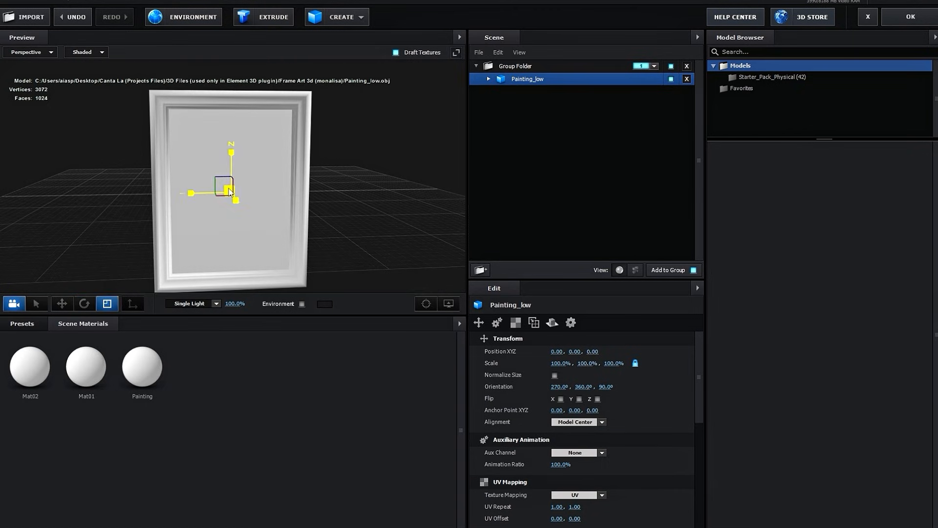
pyautogui.moveTo(227, 194)
pyautogui.mouseDown()
pyautogui.moveTo(172, 229)
pyautogui.moveTo(142, 266)
pyautogui.mouseUp()
pyautogui.moveTo(228, 191); pyautogui.dragTo(222, 202)
pyautogui.scroll(4, 211, 216)
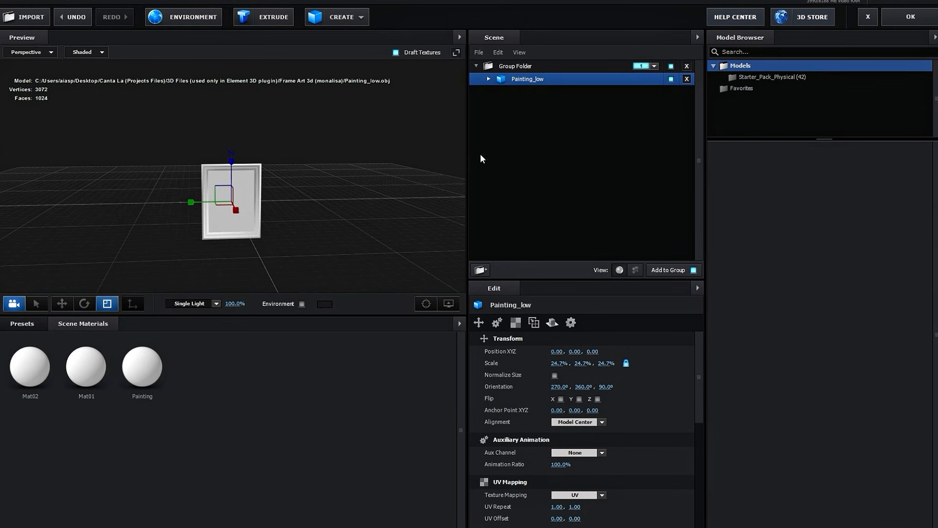
# - Load Mat02_BaseColor.png from the Frame Art 3d (monalisa) folder in Canta La (Projects Files) as the diffuse texture of Painting_low's Mat02
pyautogui.click(488, 79)
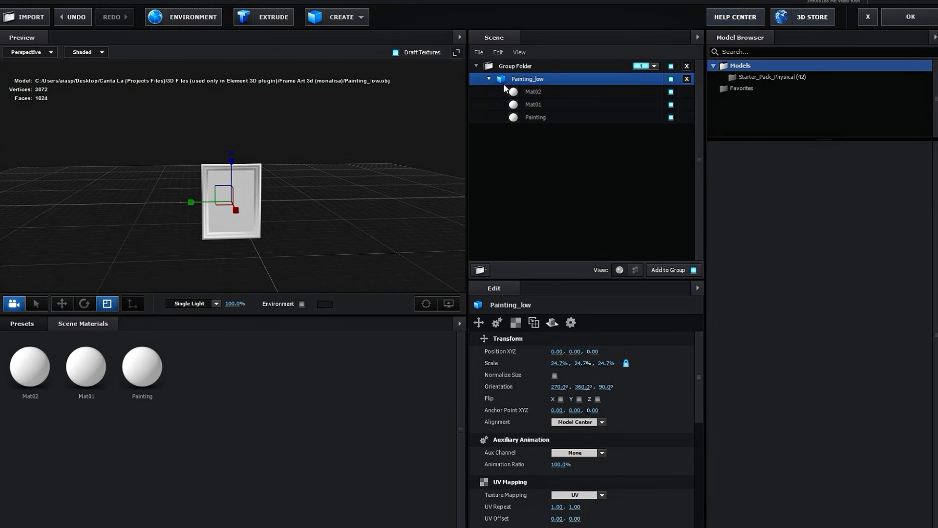
pyautogui.click(528, 93)
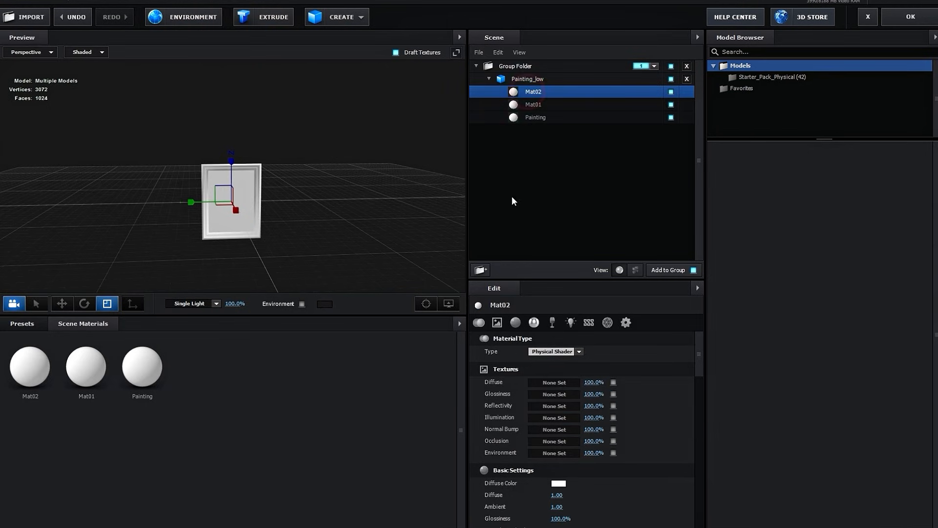
pyautogui.click(555, 383)
pyautogui.click(586, 322)
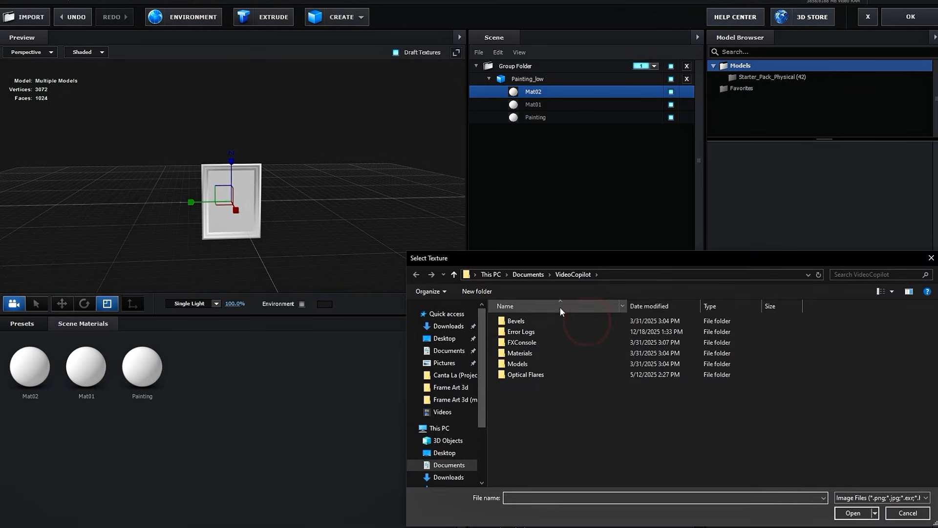
pyautogui.moveTo(579, 260); pyautogui.dragTo(318, 181)
pyautogui.click(187, 246)
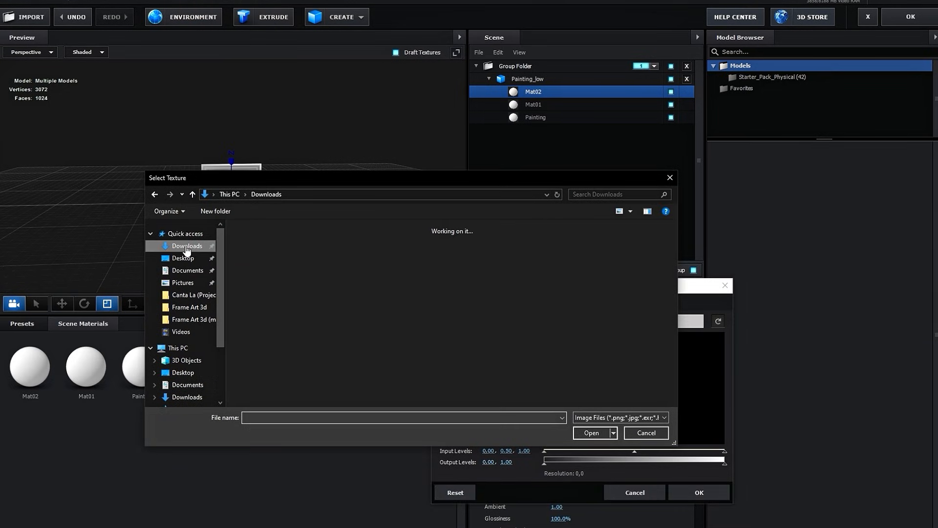
pyautogui.click(183, 258)
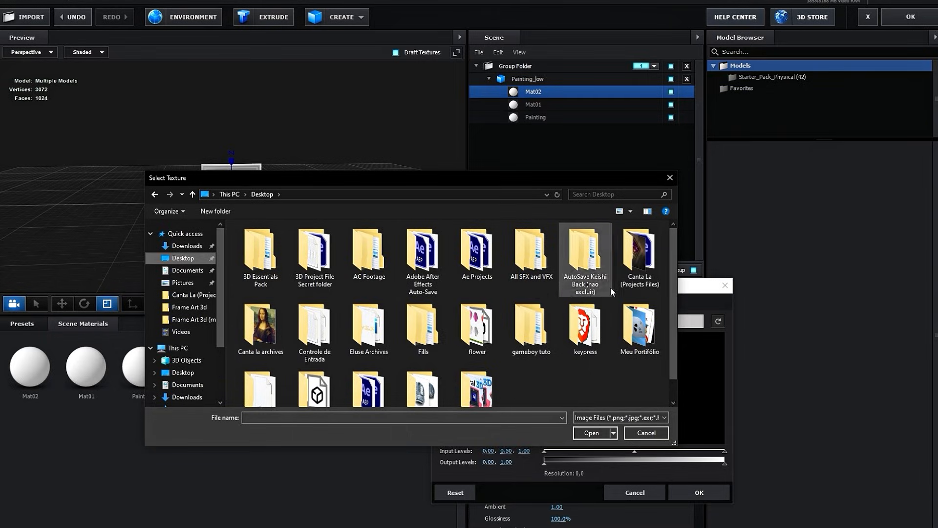
pyautogui.doubleClick(639, 252)
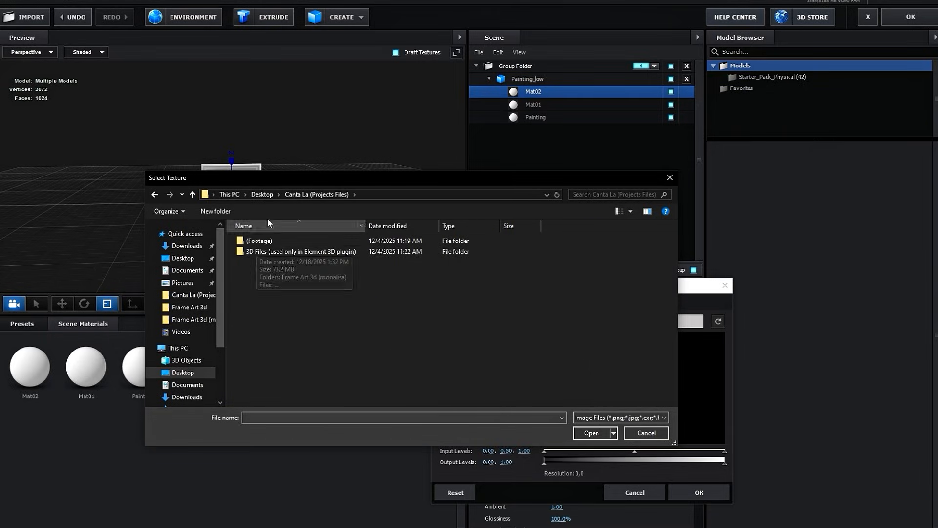
pyautogui.moveTo(281, 175); pyautogui.dragTo(203, 186)
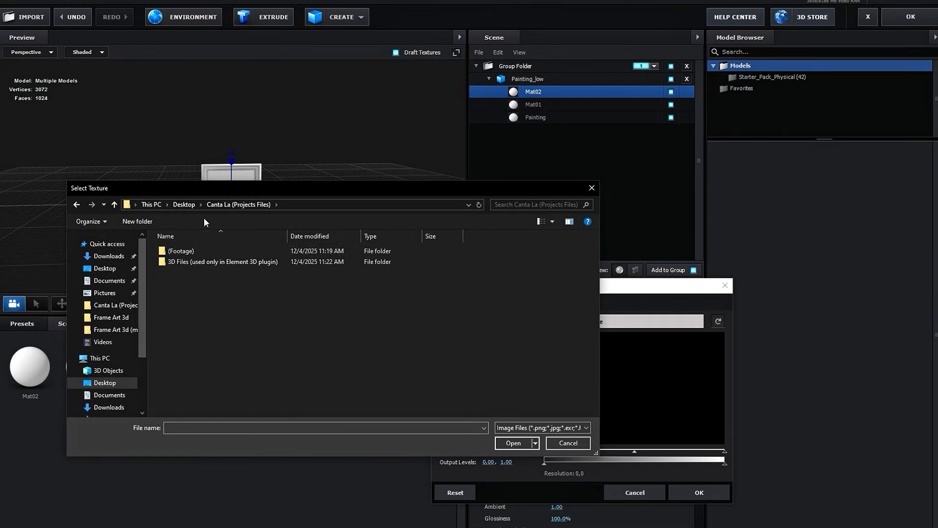
pyautogui.doubleClick(183, 260)
pyautogui.doubleClick(184, 258)
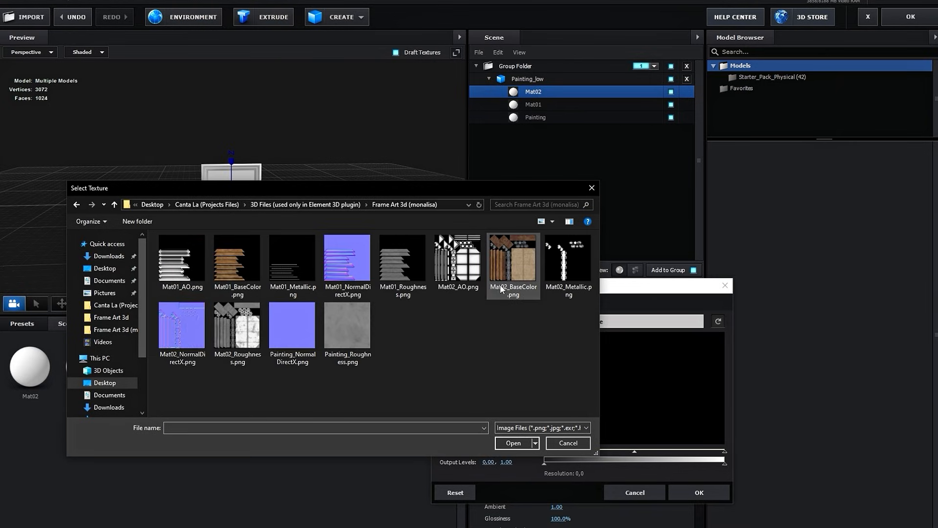
pyautogui.click(509, 266)
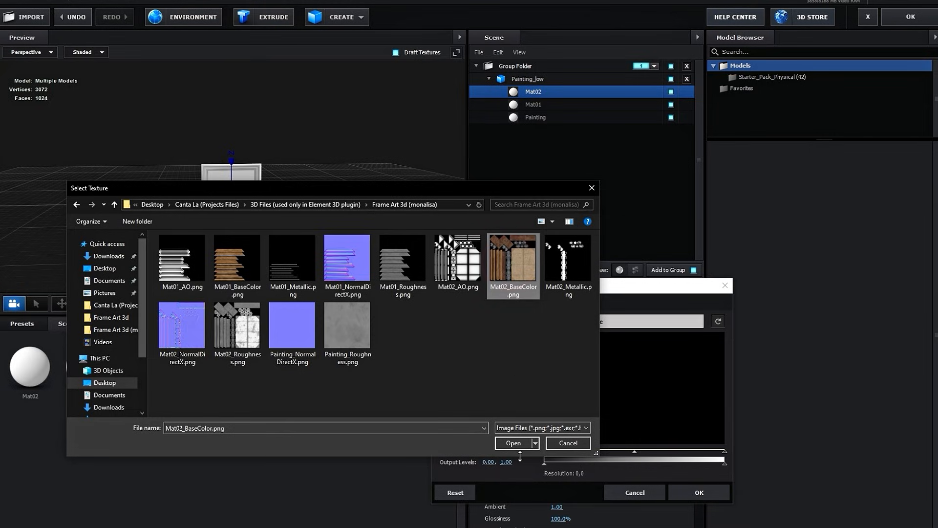
pyautogui.click(511, 442)
pyautogui.click(697, 494)
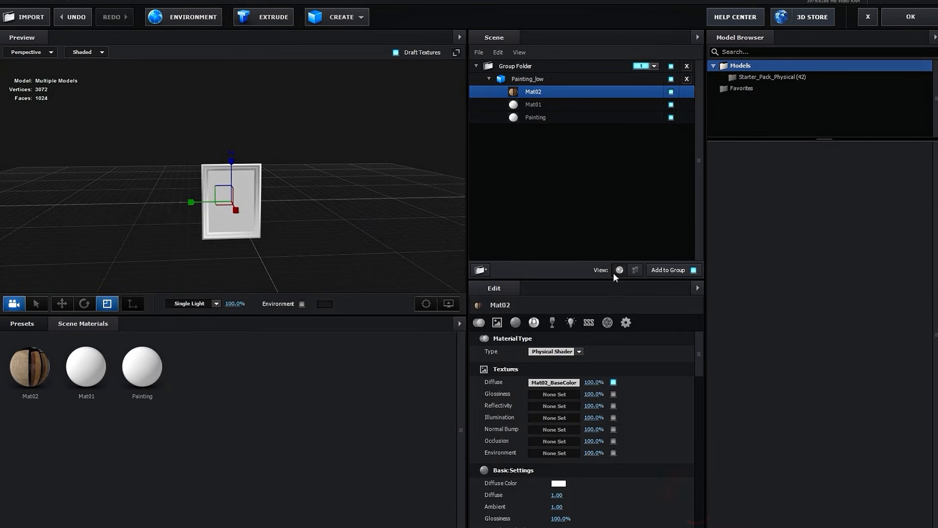
# - Load Mat01_BaseColor.png from the same folder as the diffuse texture of the Mat01 material
pyautogui.click(534, 104)
pyautogui.click(570, 413)
pyautogui.click(163, 108)
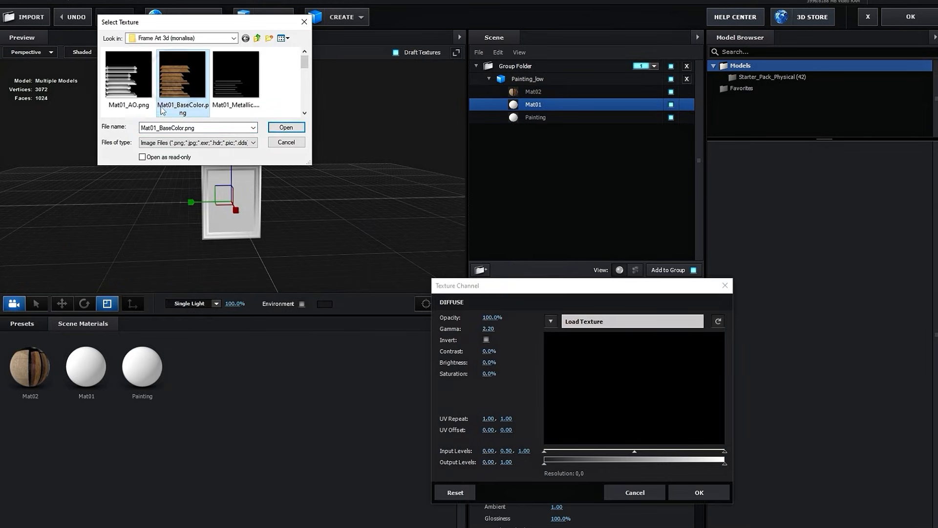
pyautogui.click(280, 129)
pyautogui.click(699, 492)
# - Inspect the textured frame by hiding and re-showing its Mat02 part, and accept the scene setup
pyautogui.scroll(5, 327, 210)
pyautogui.moveTo(326, 210)
pyautogui.mouseDown()
pyautogui.moveTo(175, 210)
pyautogui.moveTo(322, 214)
pyautogui.mouseUp()
pyautogui.click(671, 93)
pyautogui.click(672, 93)
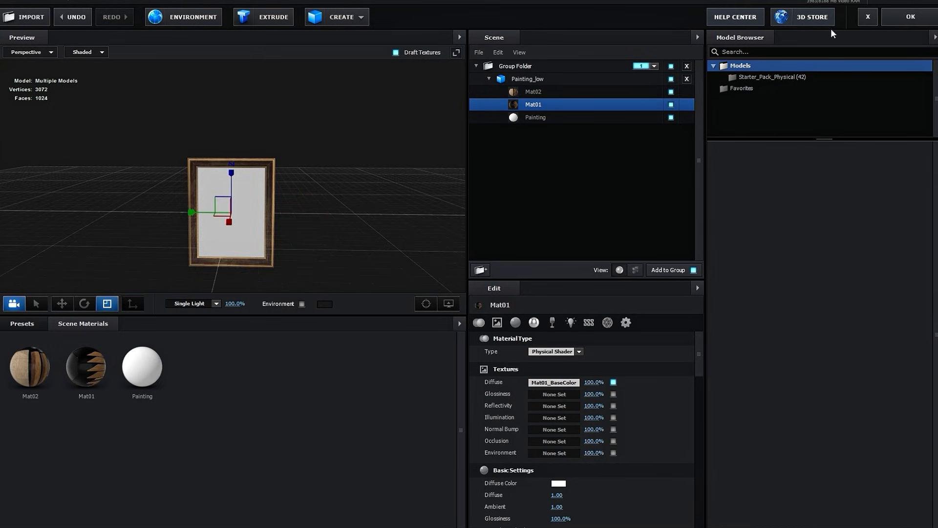
pyautogui.click(902, 19)
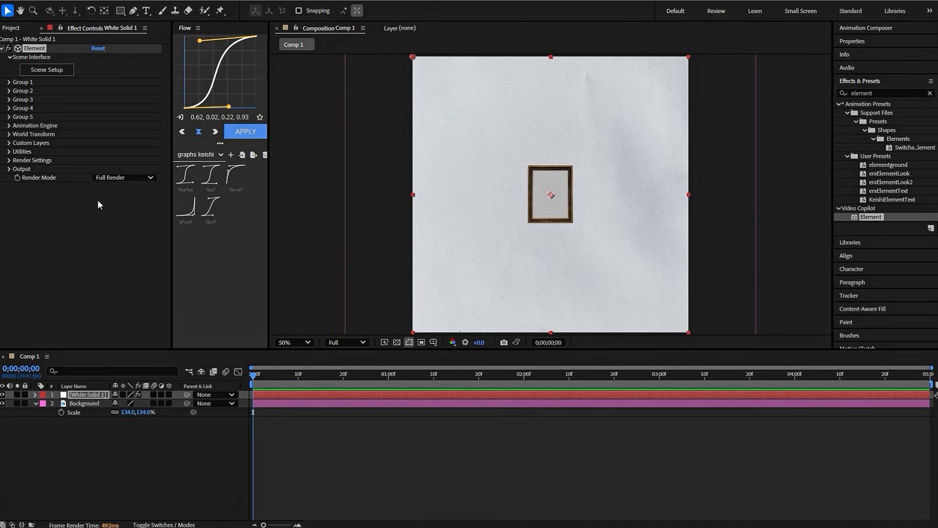
# - Create a group null for Group 1 from the Element effect's Group Utilities
pyautogui.click(9, 82)
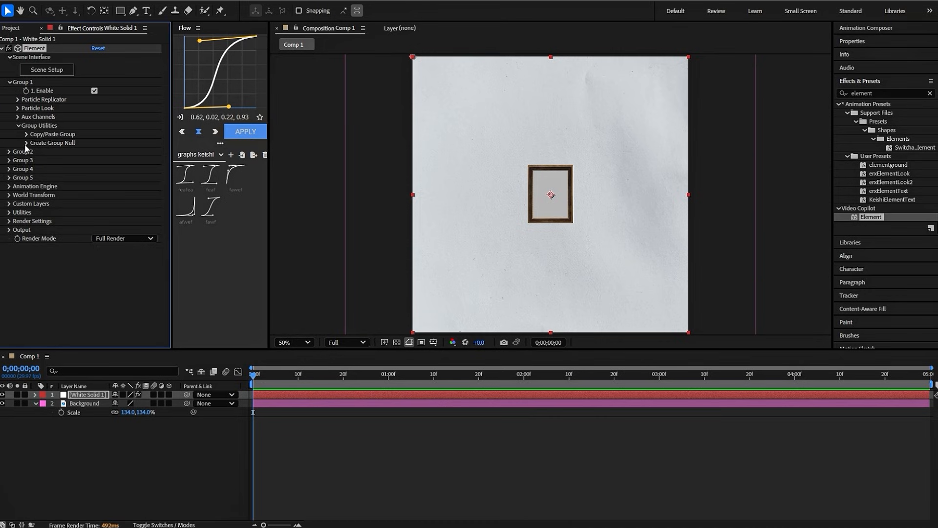
pyautogui.click(27, 142)
pyautogui.click(49, 156)
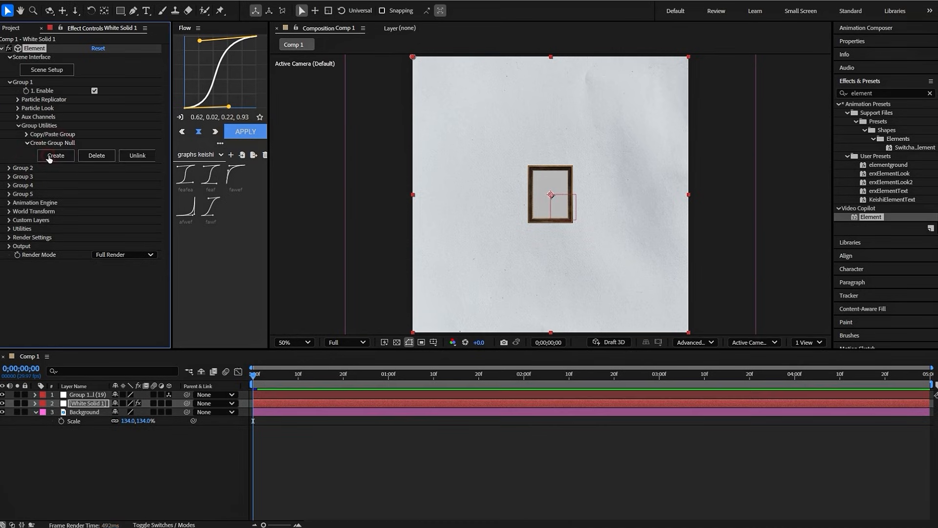
# - Scale the Group 1 null up uniformly to 257% to enlarge the picture frame
pyautogui.click(263, 393)
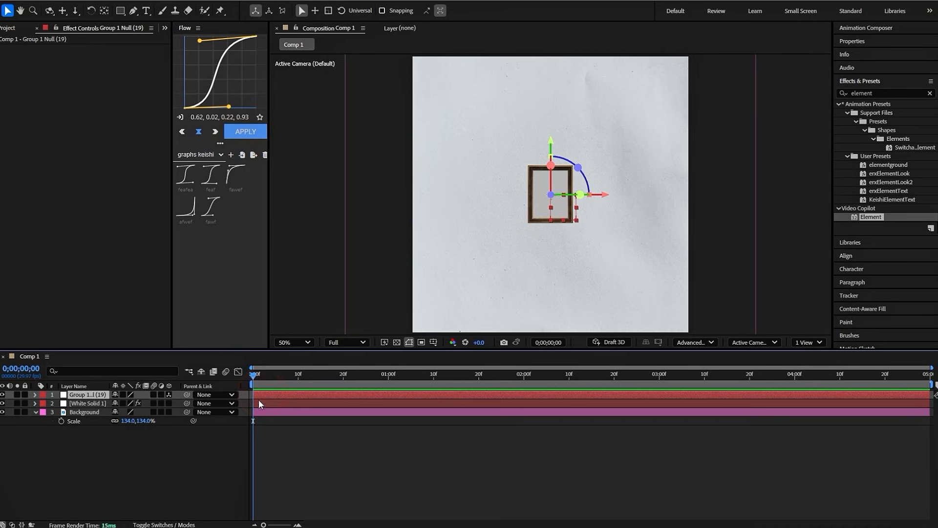
pyautogui.press('s')
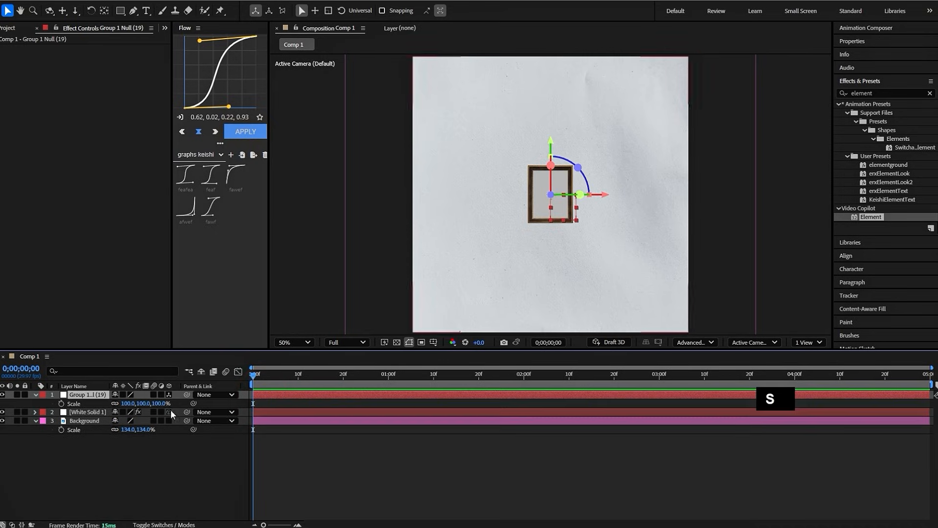
pyautogui.moveTo(124, 407); pyautogui.dragTo(204, 405)
pyautogui.click(377, 438)
pyautogui.press(',')
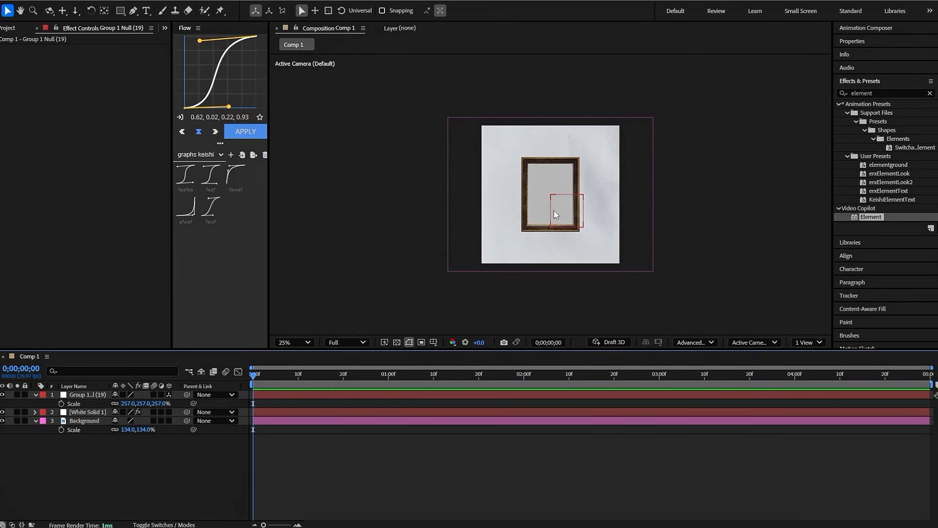
# - Add a shape layer and draw a red-filled rectangle covering the inner opening of the picture frame
pyautogui.click(402, 395)
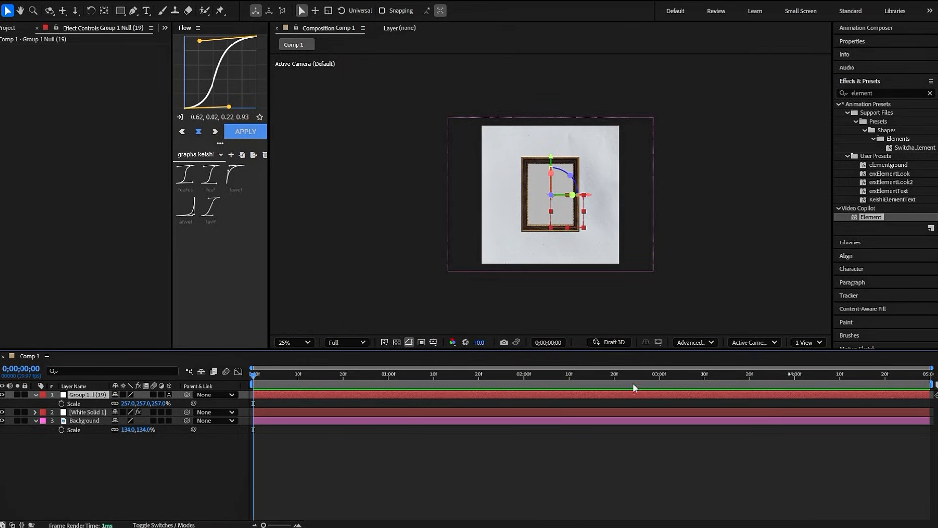
pyautogui.rightClick(500, 449)
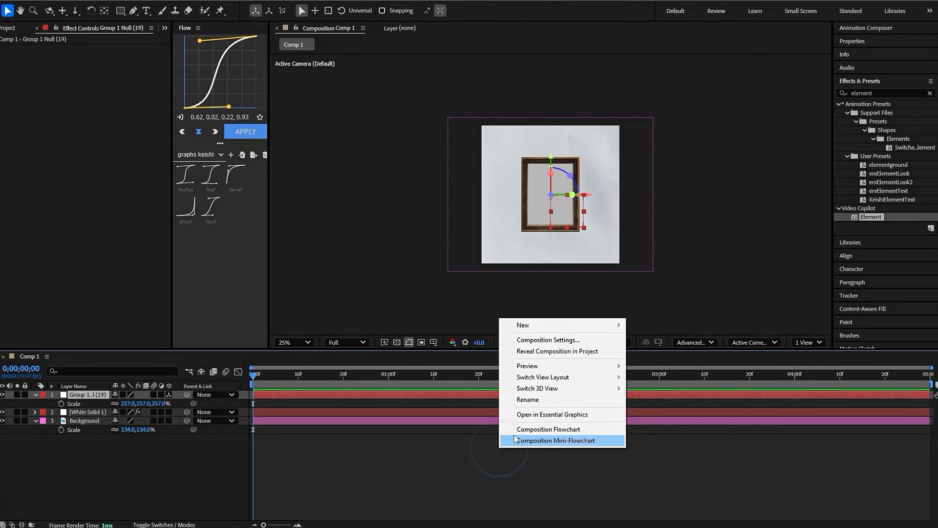
pyautogui.moveTo(556, 327)
pyautogui.click(657, 396)
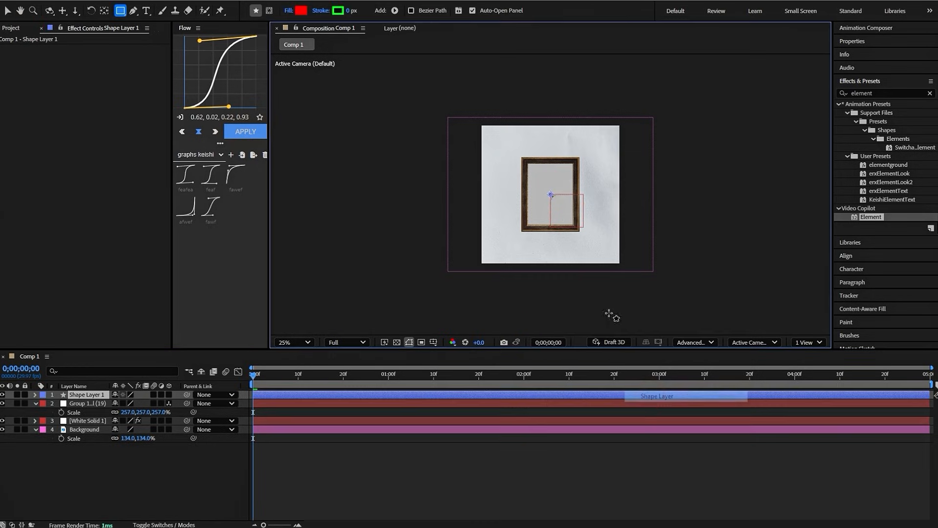
pyautogui.press('q')
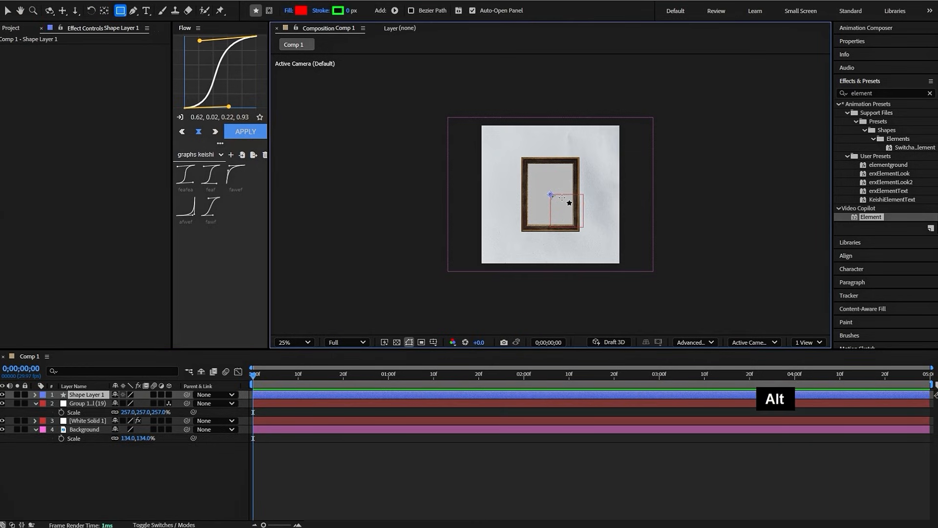
pyautogui.scroll(3, 570, 197)
pyautogui.scroll(-1, 557, 195)
pyautogui.scroll(2, 557, 196)
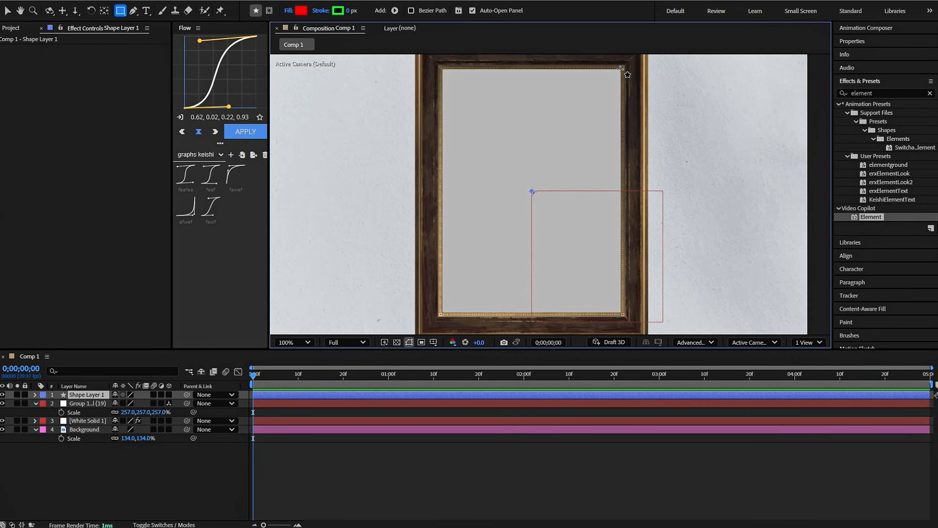
pyautogui.moveTo(621, 69); pyautogui.dragTo(442, 313)
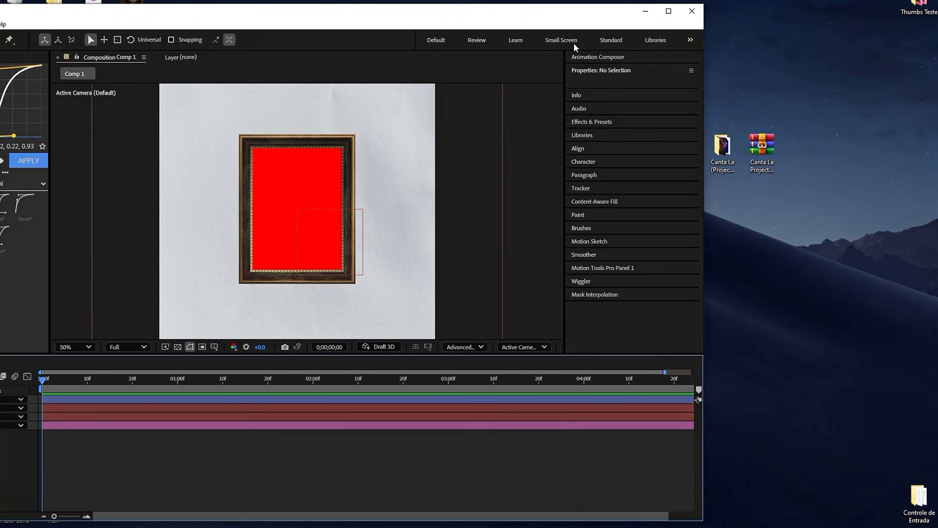
# - Add the Mona Lisa JPG from the Canta La 3D Files folder in File Explorer to the composition as a new layer
pyautogui.doubleClick(723, 143)
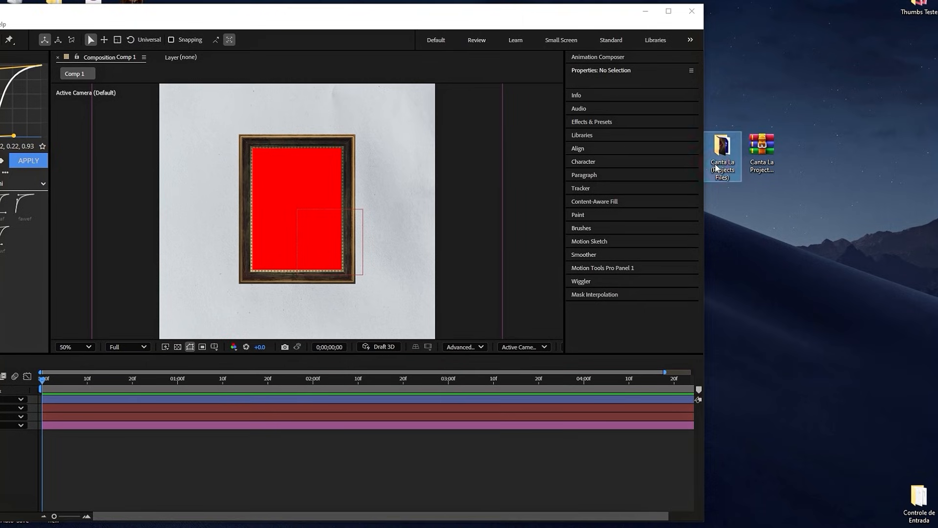
pyautogui.doubleClick(755, 191)
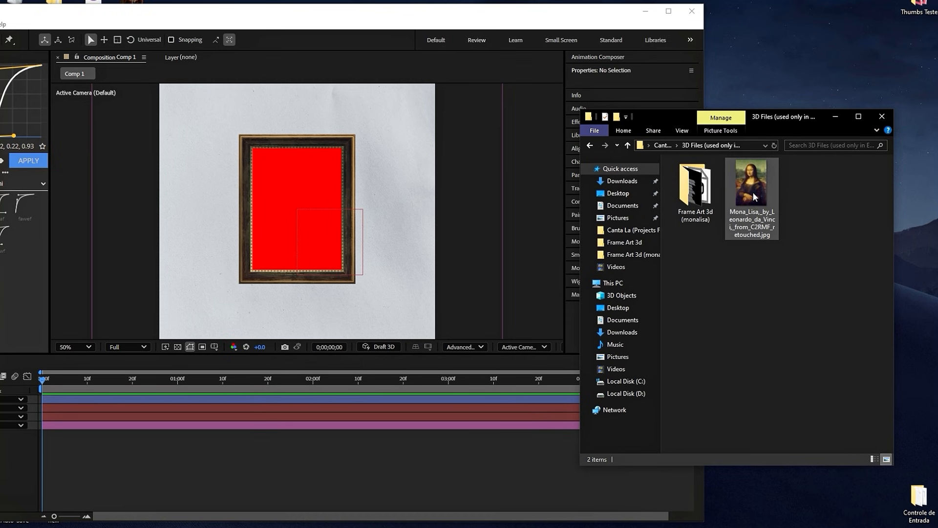
pyautogui.moveTo(752, 192); pyautogui.dragTo(455, 426)
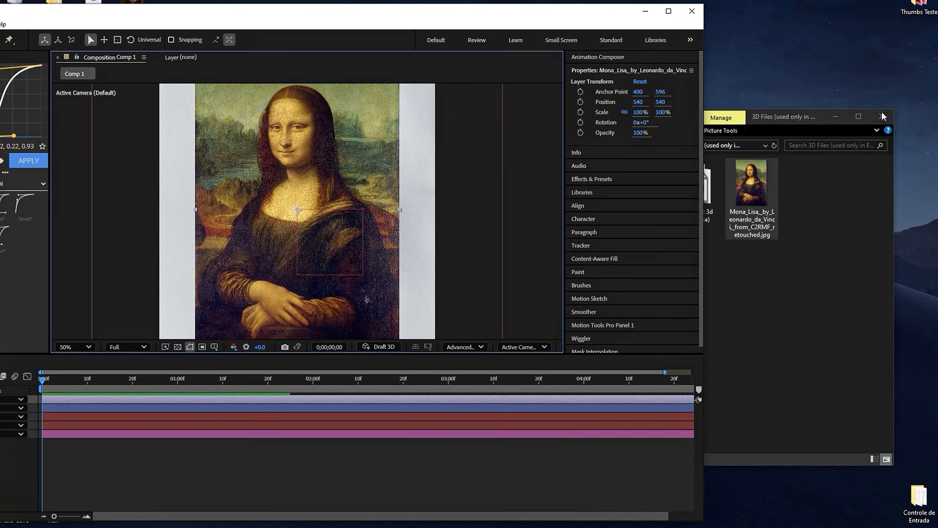
pyautogui.click(882, 117)
pyautogui.click(669, 11)
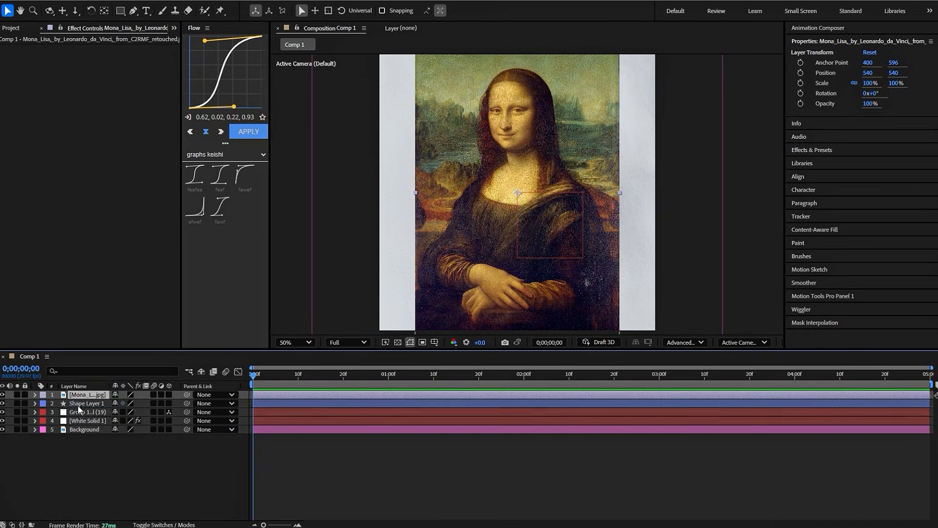
# - Move the Mona Lisa layer below Shape Layer 1 and use Shape Layer 1 as its track matte
pyautogui.hotkey('ctrl', '[')
pyautogui.press('F4')
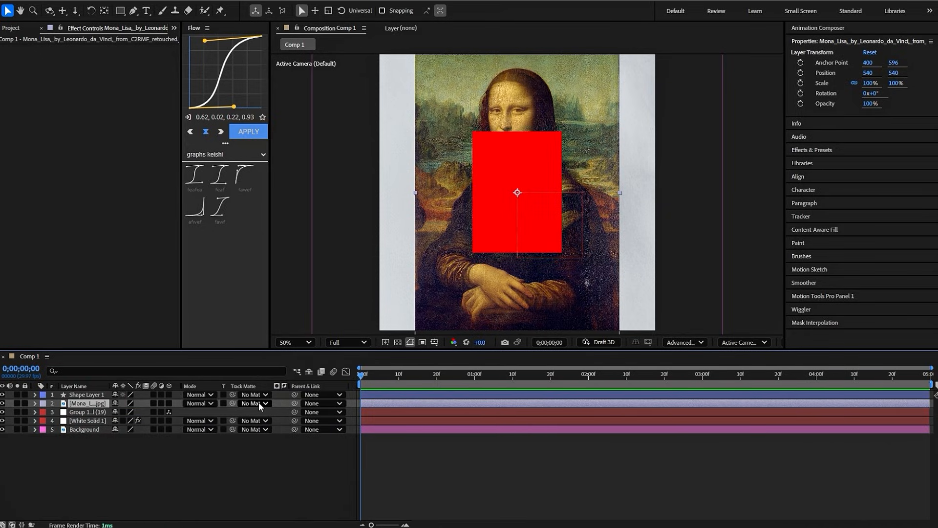
pyautogui.click(255, 404)
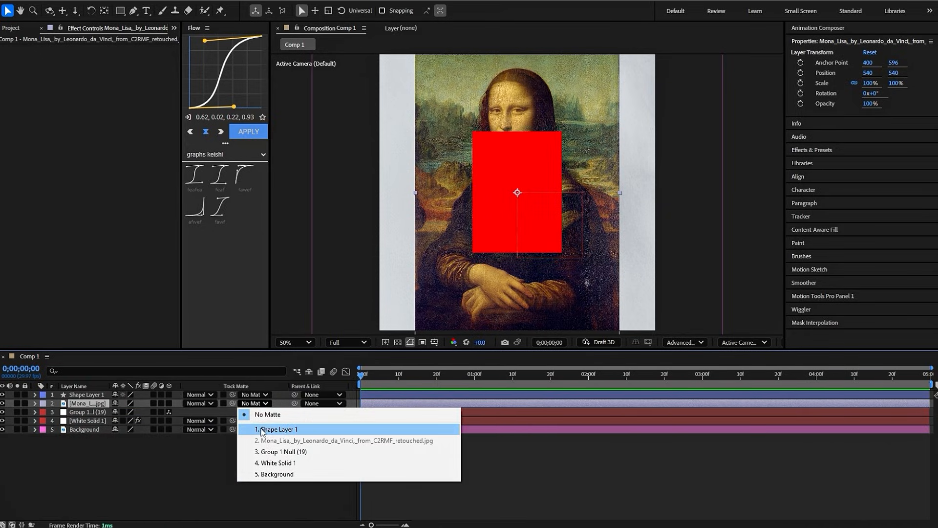
pyautogui.click(266, 429)
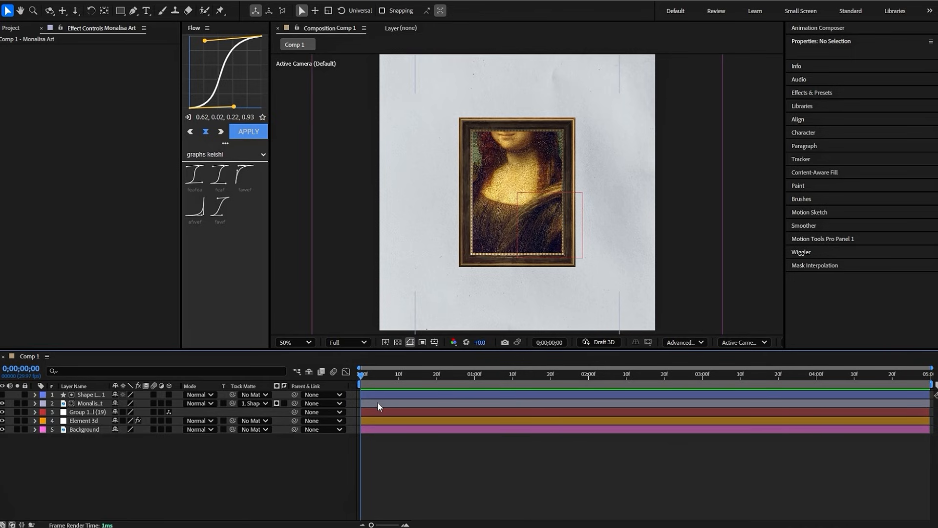
# - Scale the Monalisa Art layer down to fit the frame opening and set its position to 540, 546
pyautogui.click(379, 402)
pyautogui.press('s')
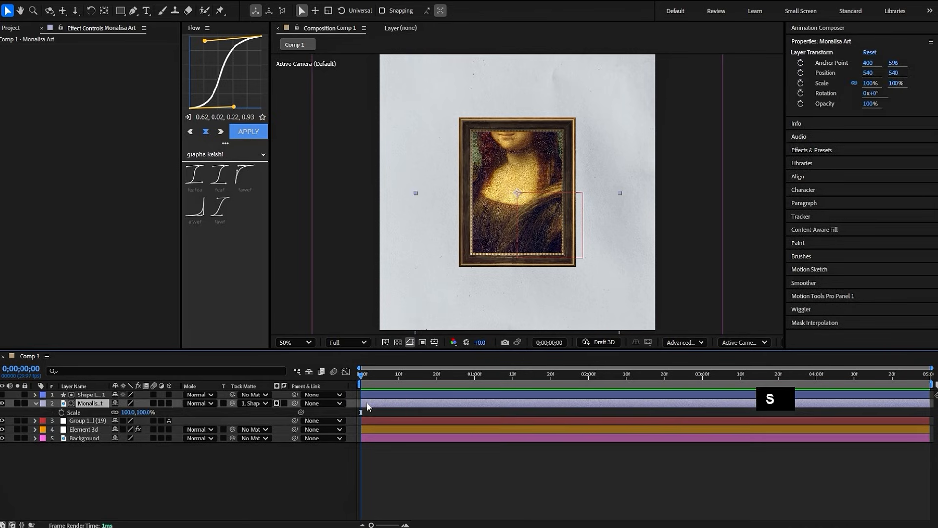
pyautogui.moveTo(131, 414)
pyautogui.mouseDown()
pyautogui.moveTo(103, 413)
pyautogui.moveTo(133, 413)
pyautogui.mouseUp()
pyautogui.press('p')
pyautogui.click(389, 409)
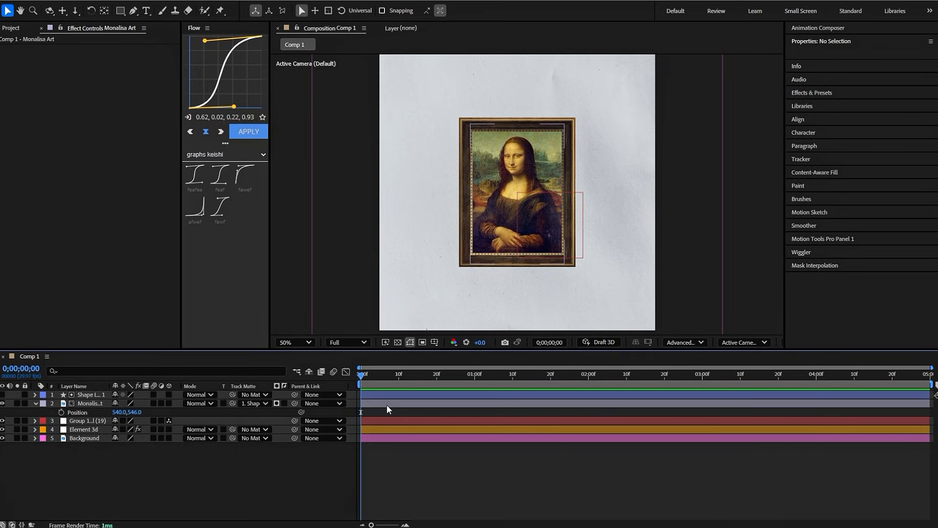
# - Pre-compose Shape Layer 1 and the Monalisa Art layer together as Pre-comp 1, moving all attributes into the new composition
pyautogui.click(387, 405)
pyautogui.keyDown('shift'); pyautogui.click(386, 395); pyautogui.keyUp('shift')
pyautogui.rightClick(387, 395)
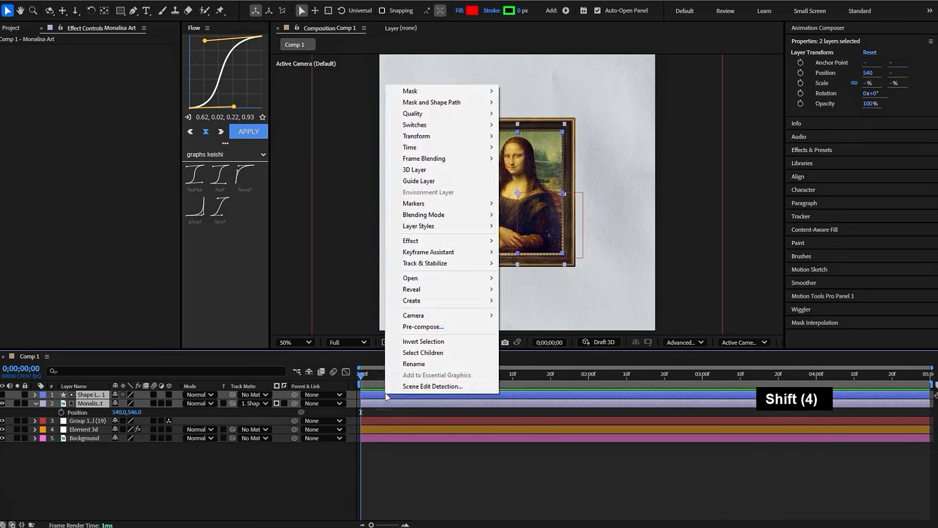
pyautogui.click(422, 326)
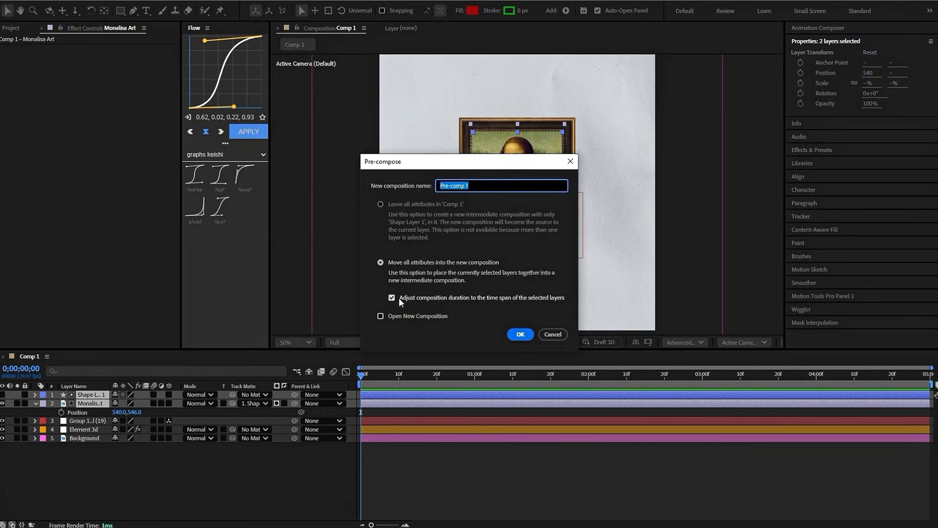
pyautogui.click(521, 335)
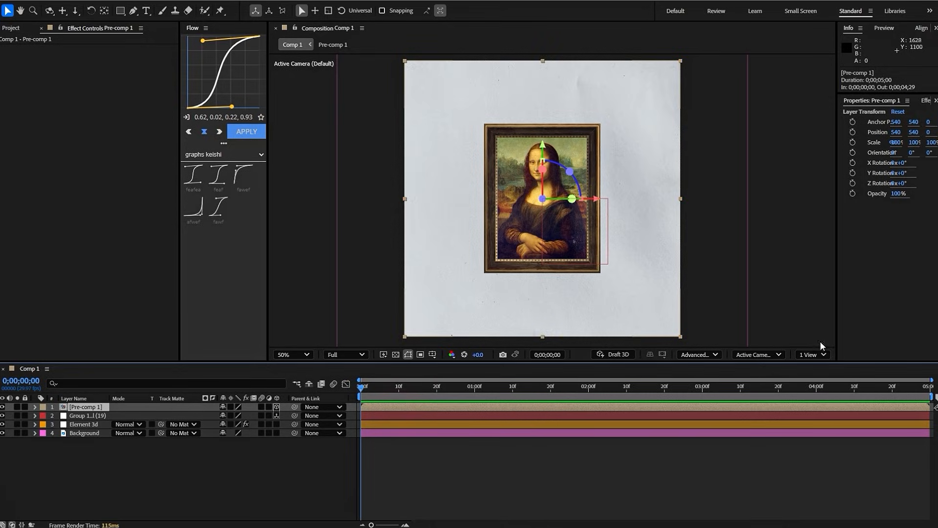
# - Split the composition viewer into two views and turn the Background layer into a 3D layer
pyautogui.click(812, 355)
pyautogui.click(818, 381)
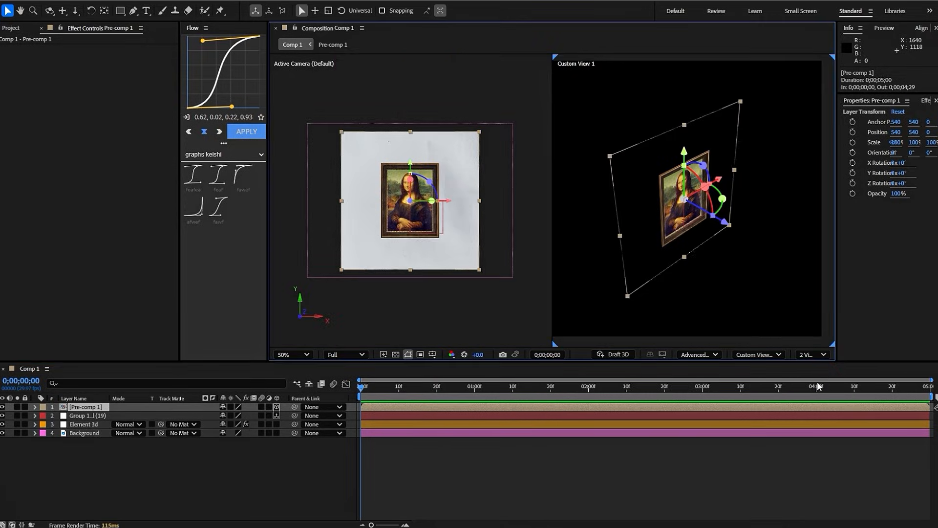
pyautogui.click(771, 357)
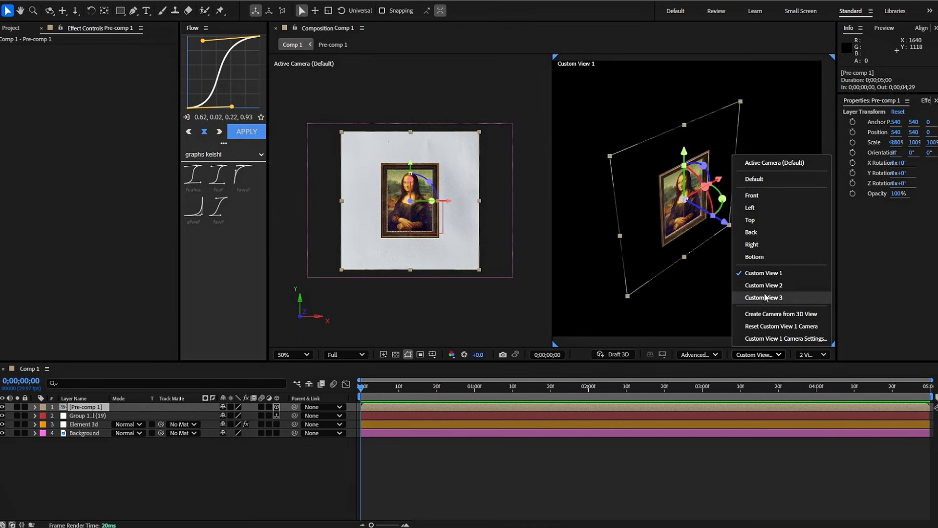
pyautogui.click(772, 436)
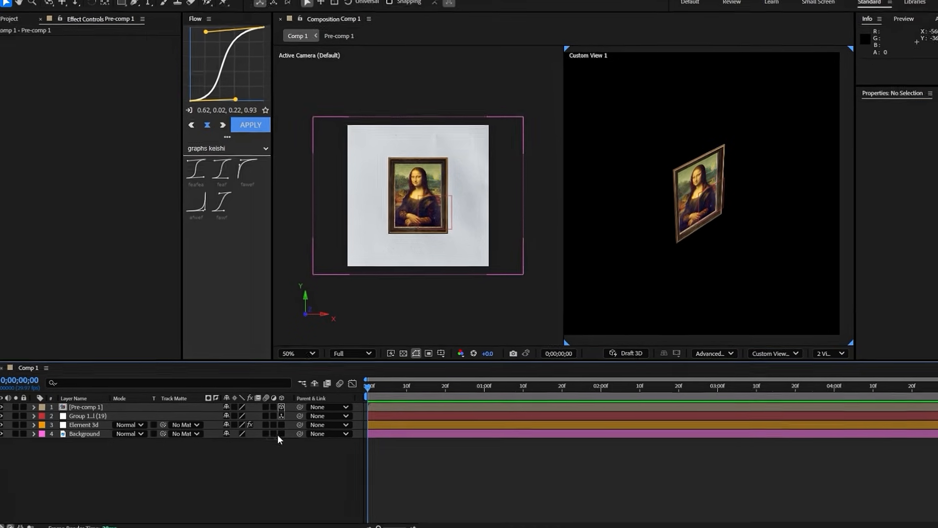
pyautogui.click(480, 438)
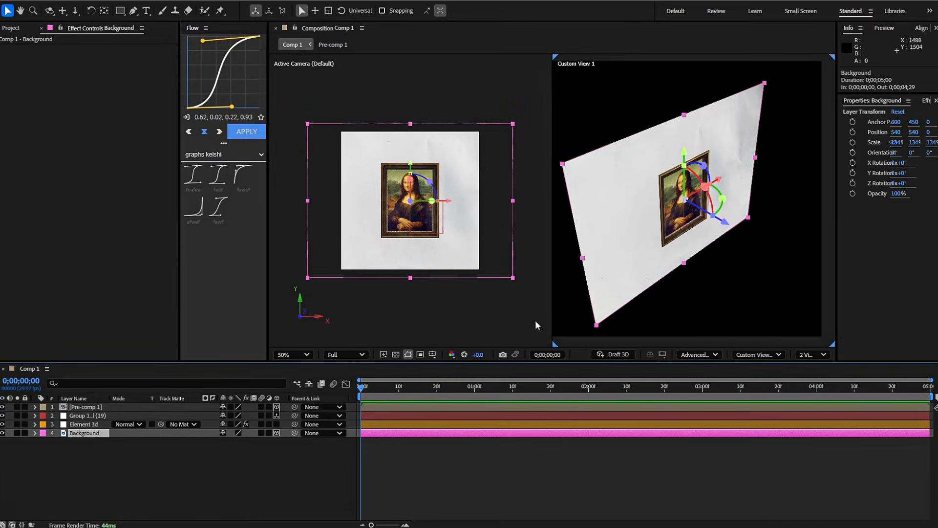
# - Orbit and dolly the custom view around the frame, and set the Background layer's position to 540, 540, 3
pyautogui.click(49, 10)
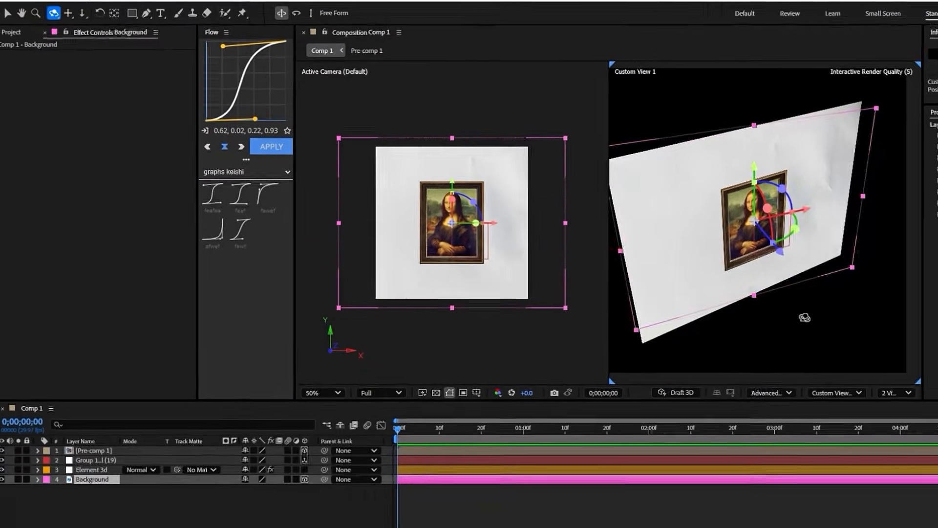
pyautogui.moveTo(804, 317); pyautogui.dragTo(740, 211)
pyautogui.scroll(4, 672, 190)
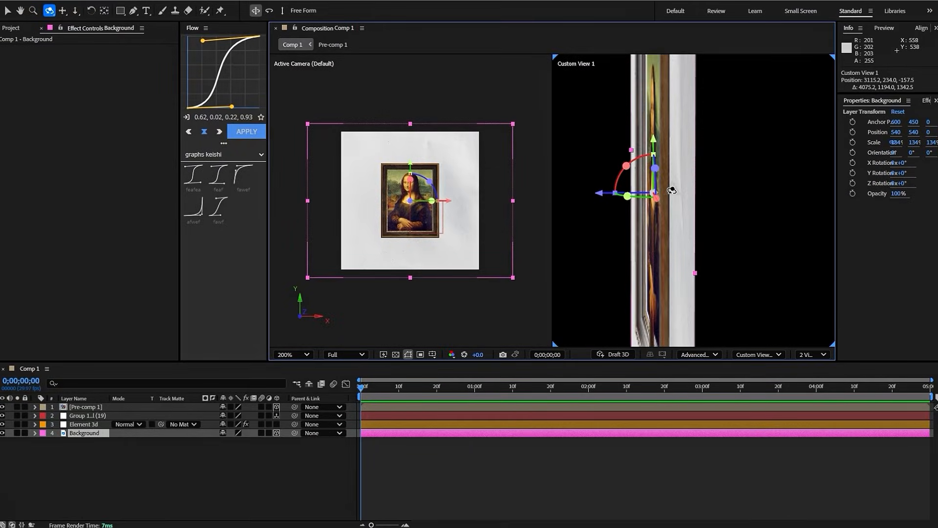
pyautogui.scroll(-4, 672, 191)
pyautogui.click(75, 11)
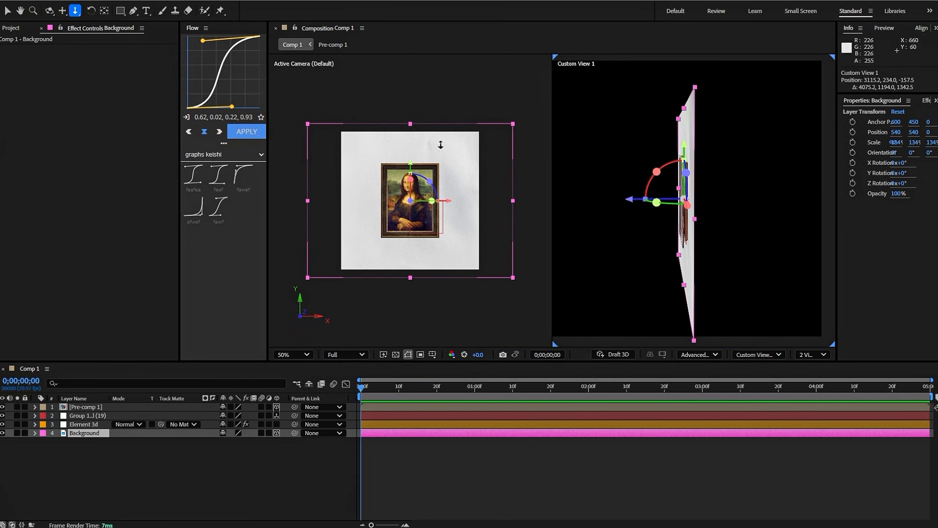
pyautogui.moveTo(707, 198); pyautogui.dragTo(727, 104)
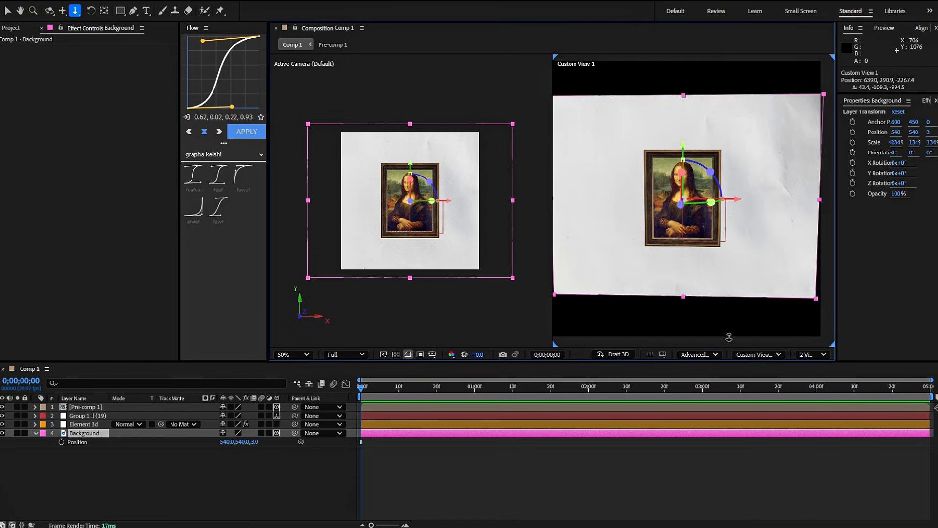
# - Switch back to the Selection tool and return the composition viewer to a single view
pyautogui.click(814, 355)
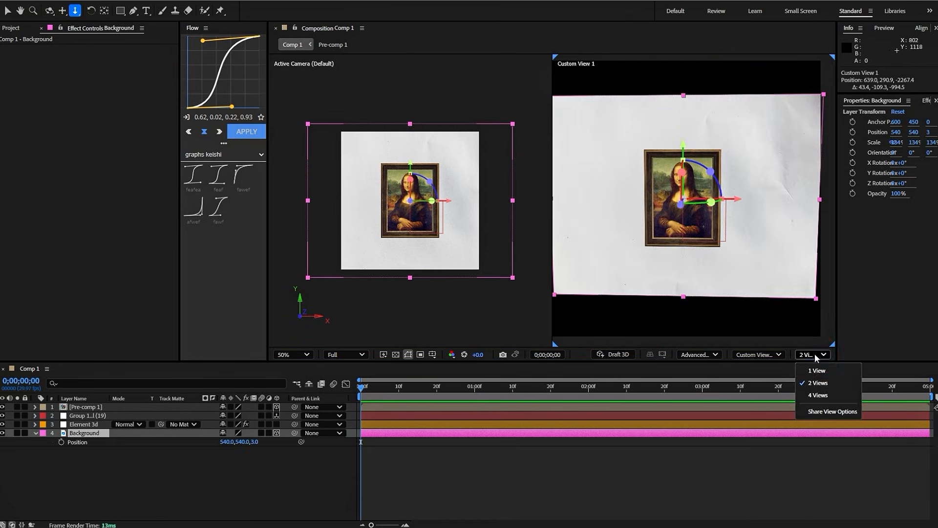
pyautogui.click(8, 11)
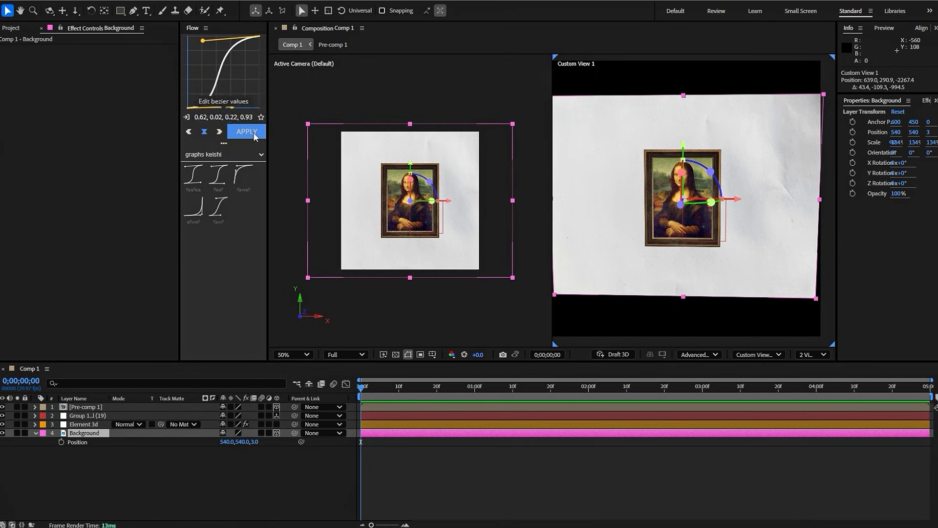
pyautogui.click(802, 355)
pyautogui.click(814, 370)
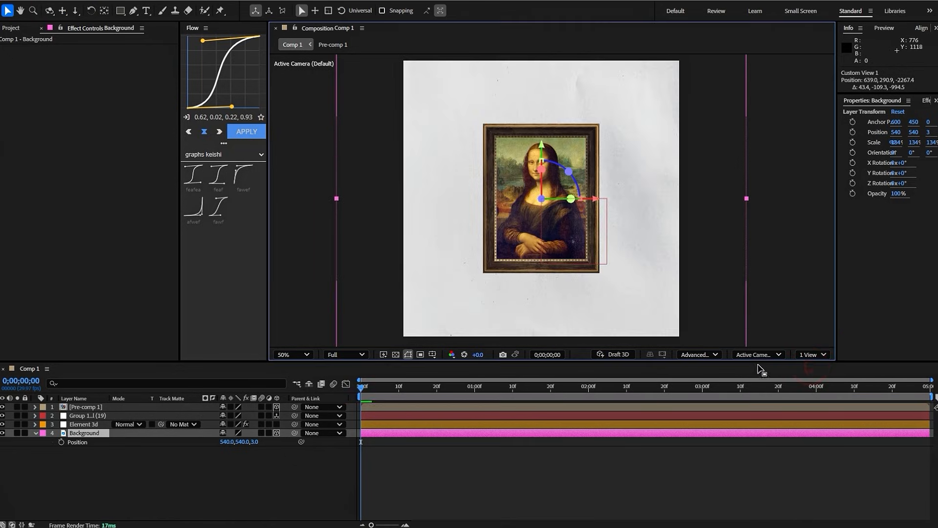
# - Enable ambient occlusion in the Element 3d layer's render settings and set its AO mode to Ray-Traced
pyautogui.click(402, 424)
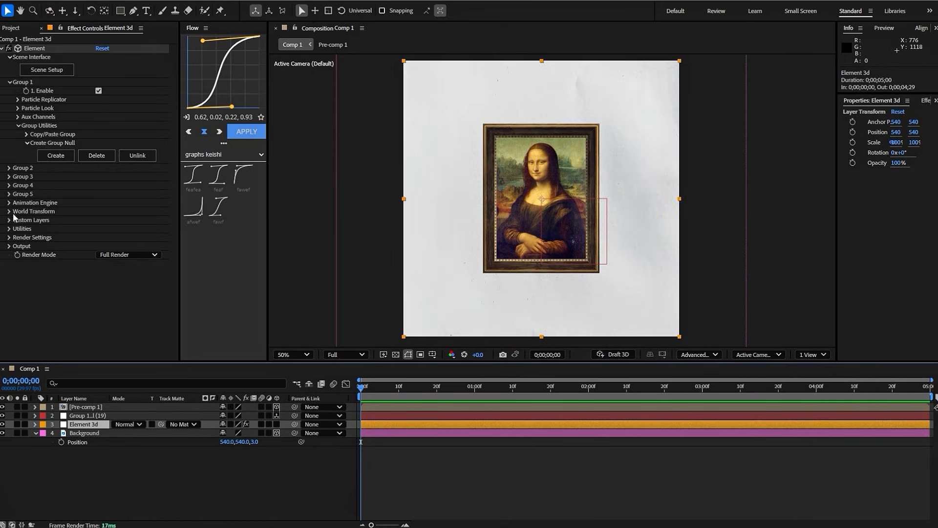
pyautogui.click(10, 237)
pyautogui.scroll(-1, 37, 305)
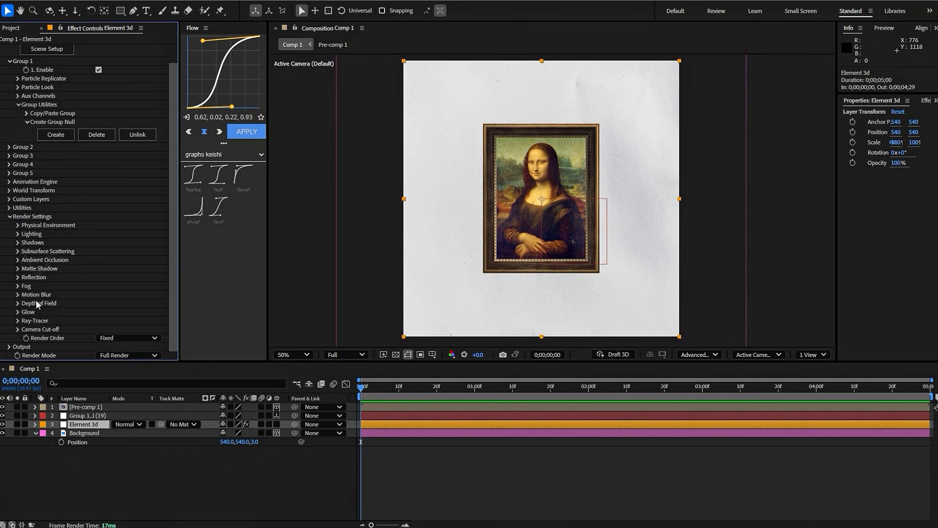
pyautogui.click(18, 260)
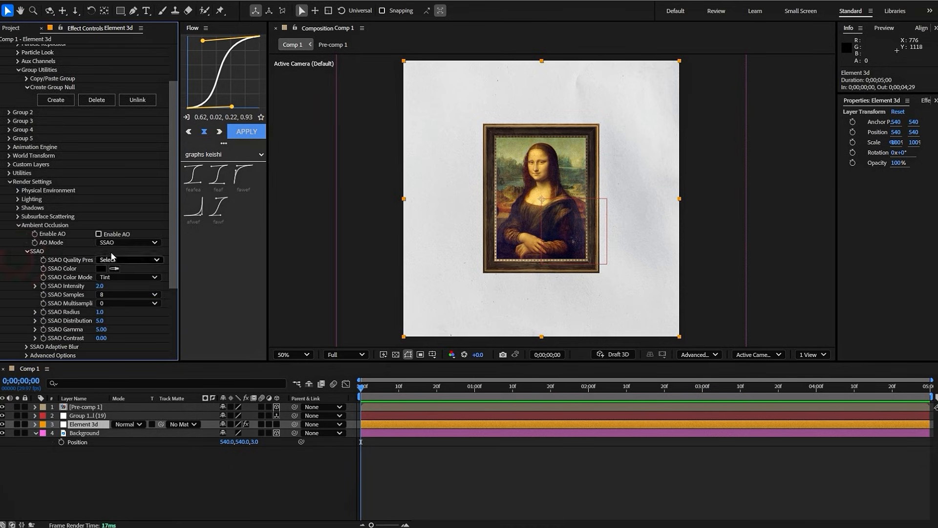
pyautogui.click(110, 242)
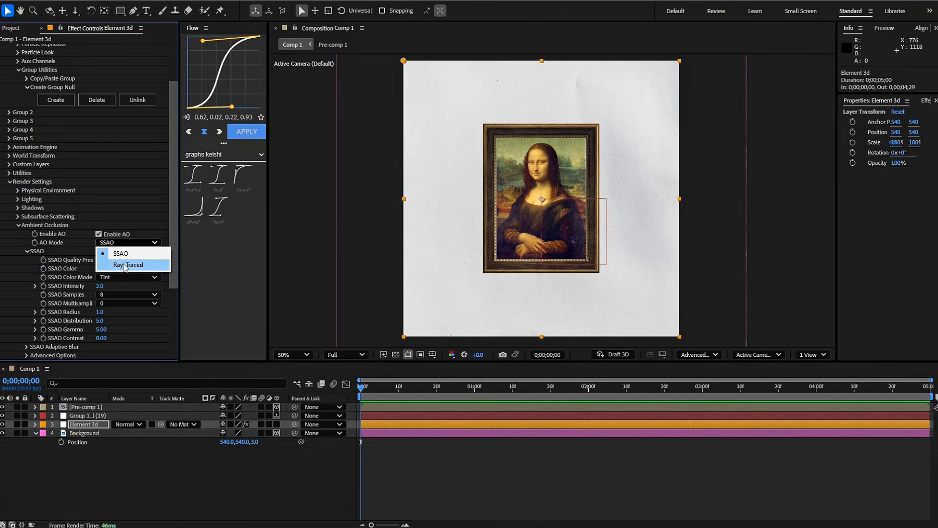
pyautogui.click(122, 265)
pyautogui.scroll(-2, 30, 185)
pyautogui.click(18, 181)
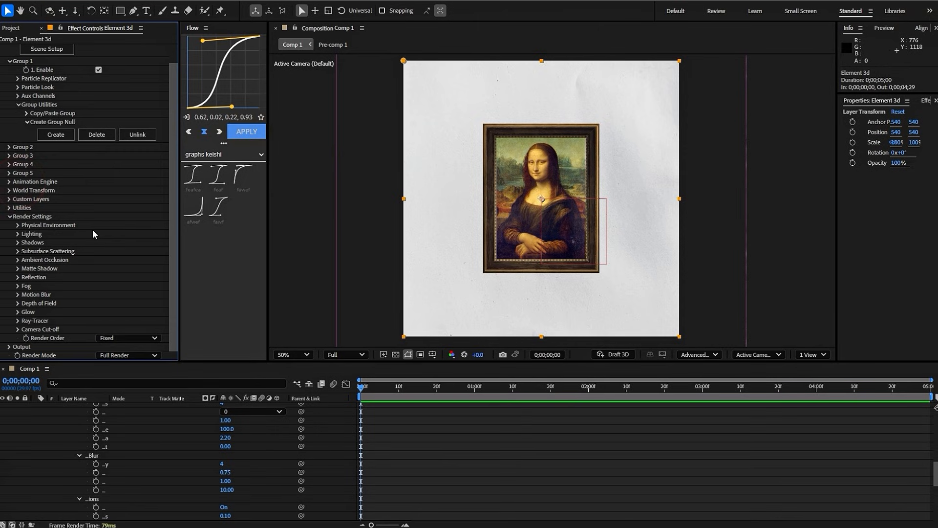
pyautogui.scroll(1, 93, 245)
pyautogui.click(10, 237)
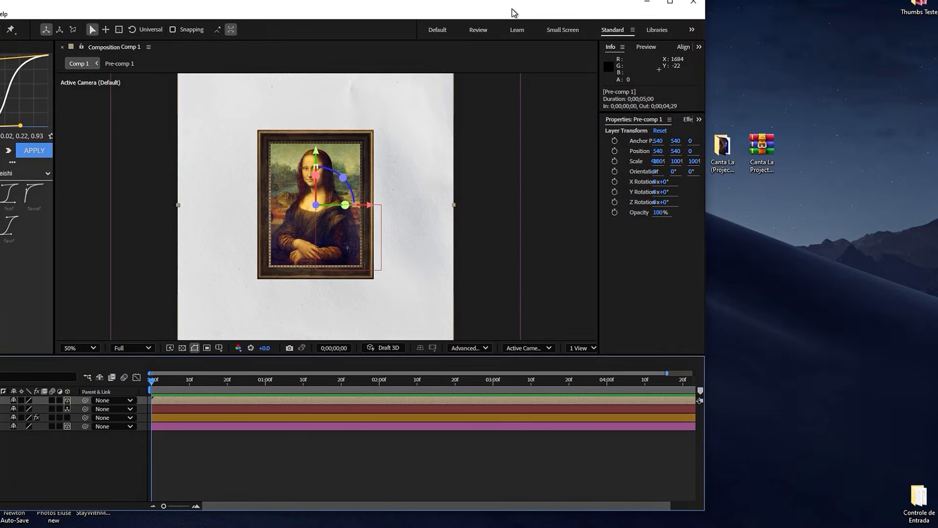
# - Add the window sunshine shadow PNG from the Canta La (Projects Files) Footage folder to Comp 1 as the top layer
pyautogui.doubleClick(719, 156)
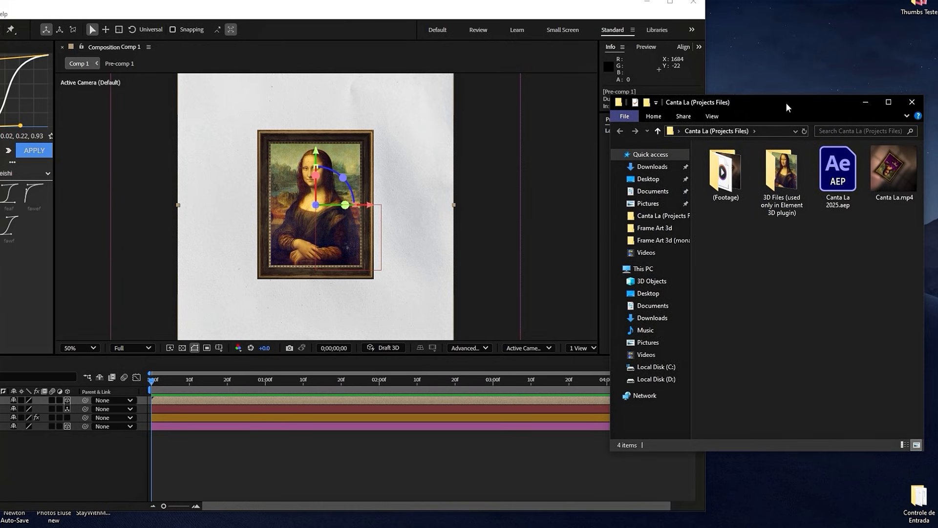
pyautogui.click(723, 191)
pyautogui.doubleClick(723, 191)
pyautogui.scroll(-10, 845, 356)
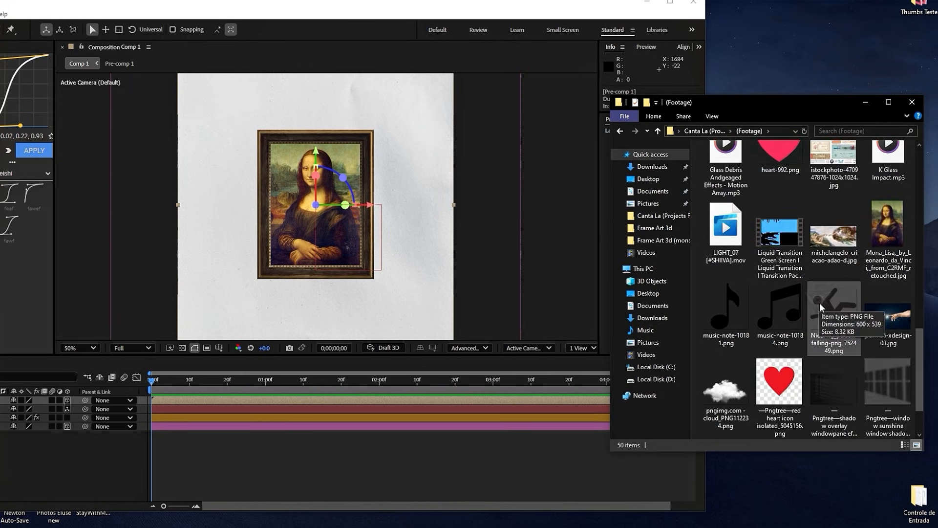
pyautogui.moveTo(848, 327); pyautogui.dragTo(414, 442)
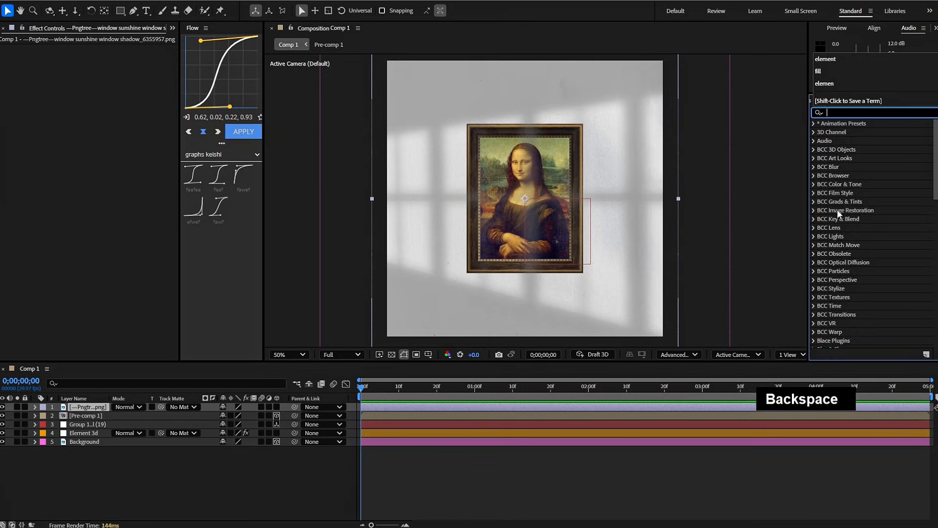
# - Apply the Fill effect to the window shadow layer and set its color to black (000000)
pyautogui.write('fill')
pyautogui.moveTo(848, 205); pyautogui.dragTo(388, 406)
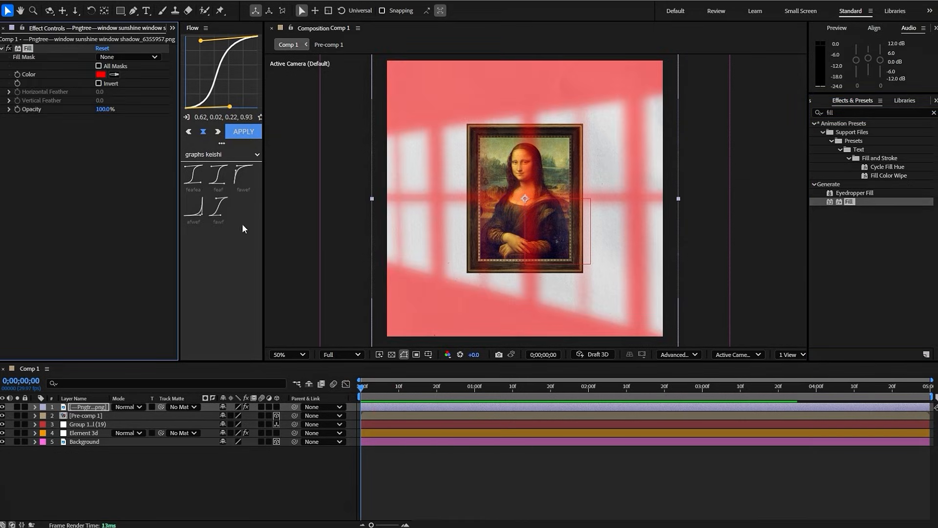
pyautogui.click(101, 74)
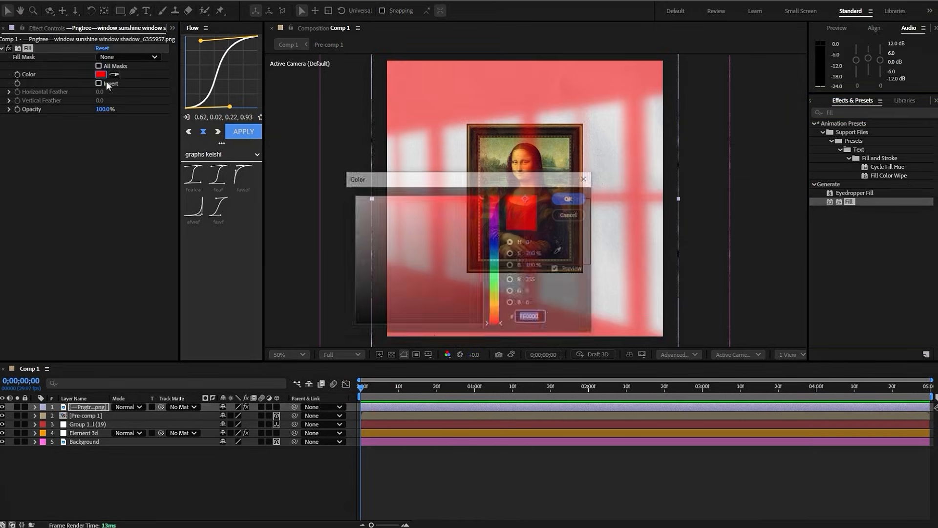
pyautogui.click(566, 197)
# - Set the window shadow layer's opacity to 86% and make it a 3D layer
pyautogui.press('t')
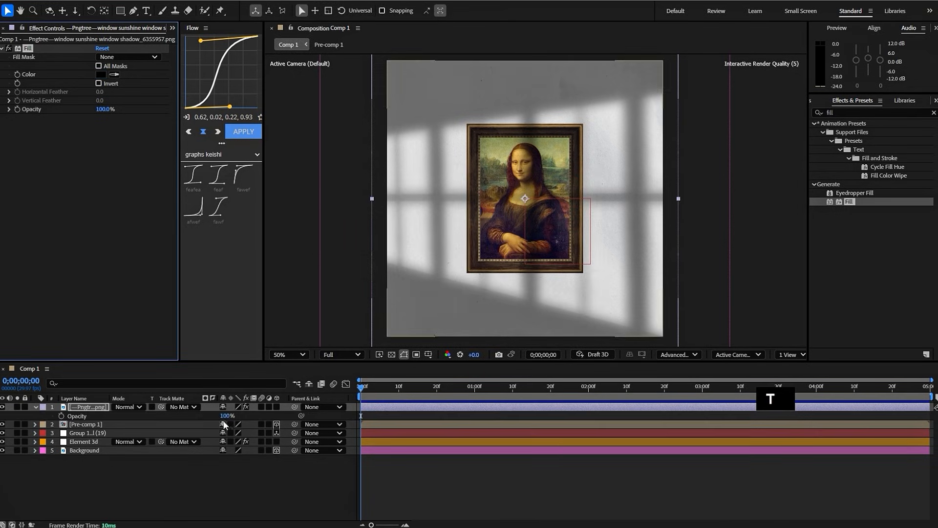
pyautogui.click(276, 407)
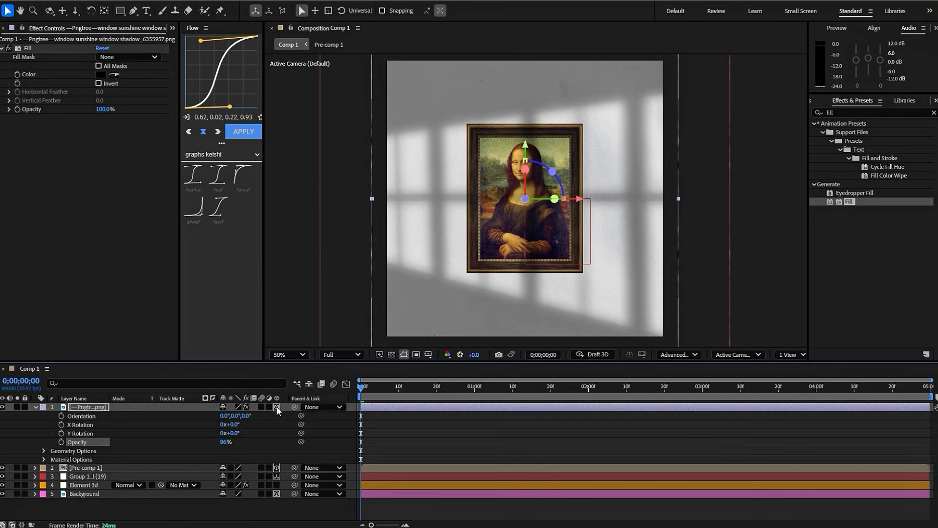
# - Show two views of the composition and scale the window shadow layer to 112%
pyautogui.click(790, 355)
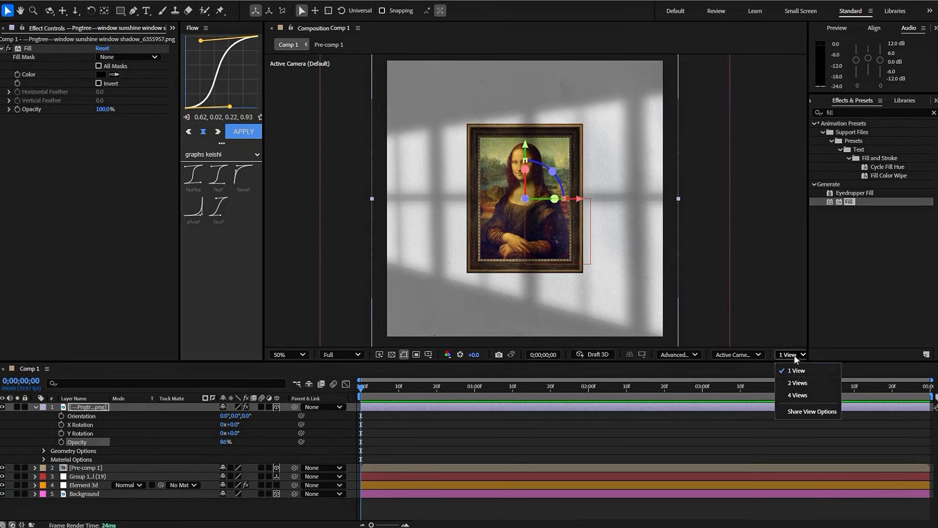
pyautogui.click(798, 383)
pyautogui.press('s')
# - Apply the Motion Tile effect to the window shadow layer and place it above the Fill effect
pyautogui.hotkey('ctrl', 'space')
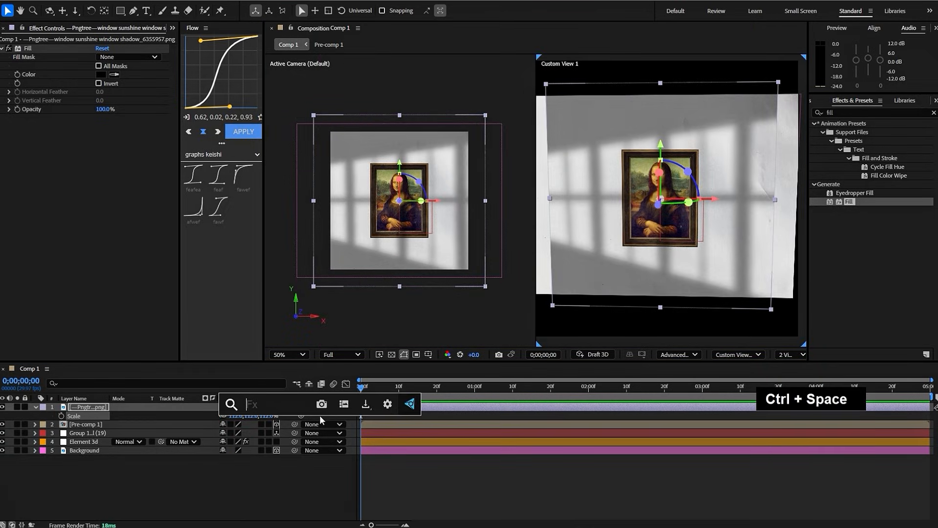
pyautogui.write('mot')
pyautogui.press('Down')
pyautogui.press('Return')
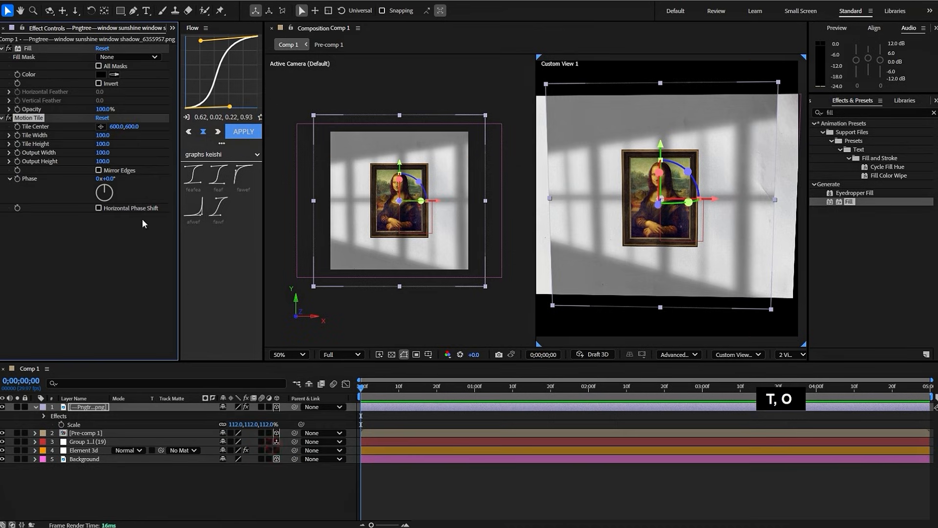
pyautogui.moveTo(34, 118); pyautogui.dragTo(43, 47)
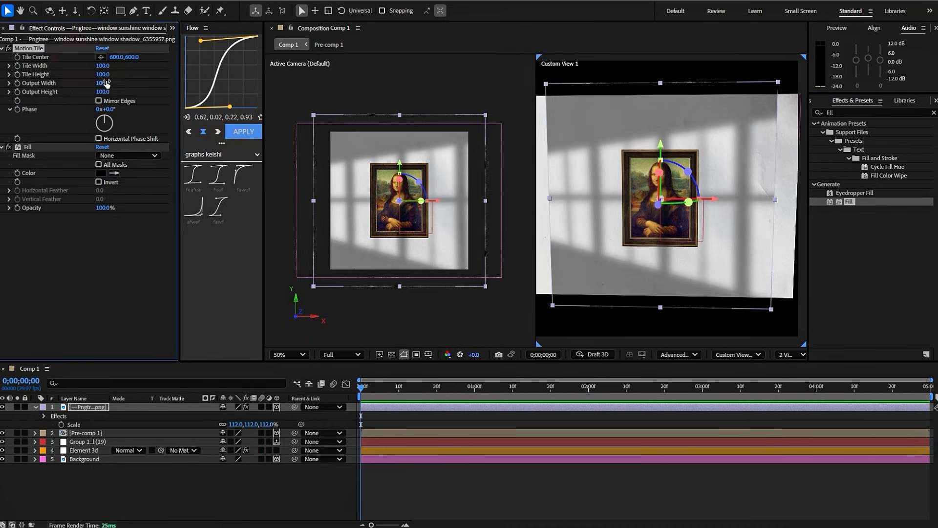
# - Set the window shadow's Motion Tile output width to 160 and output height to 140 with mirrored edges
pyautogui.moveTo(105, 84); pyautogui.dragTo(135, 84)
pyautogui.click(99, 101)
pyautogui.click(472, 485)
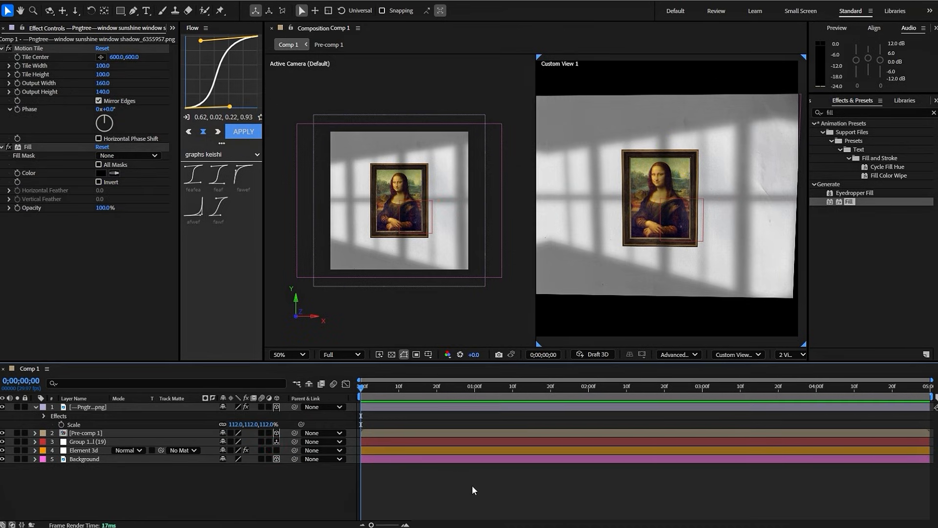
pyautogui.moveTo(373, 386); pyautogui.dragTo(470, 396)
pyautogui.press('Home')
# - Apply Motion Tile to the Background layer with output width 230, output height 160 and mirrored edges
pyautogui.click(405, 458)
pyautogui.hotkey('ctrl', 'space')
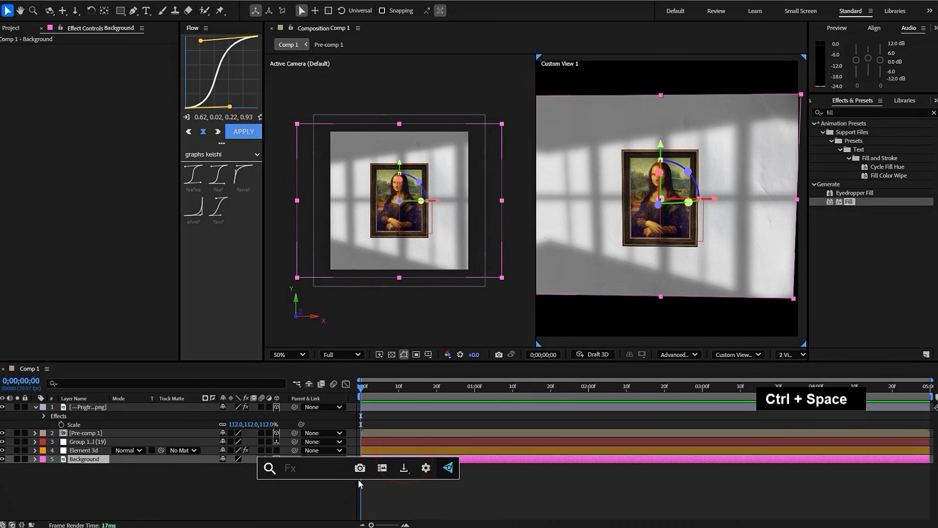
pyautogui.write('mot')
pyautogui.click(303, 444)
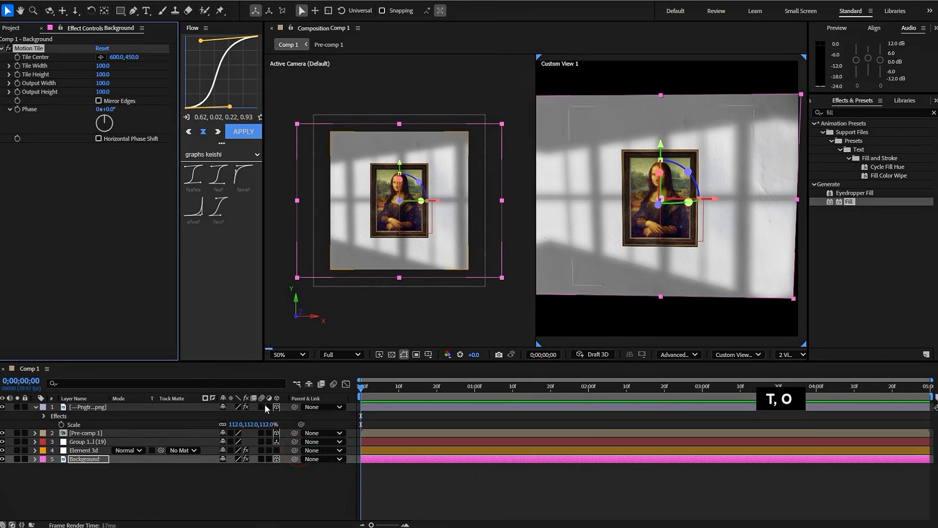
pyautogui.moveTo(103, 83); pyautogui.dragTo(106, 92)
pyautogui.click(98, 101)
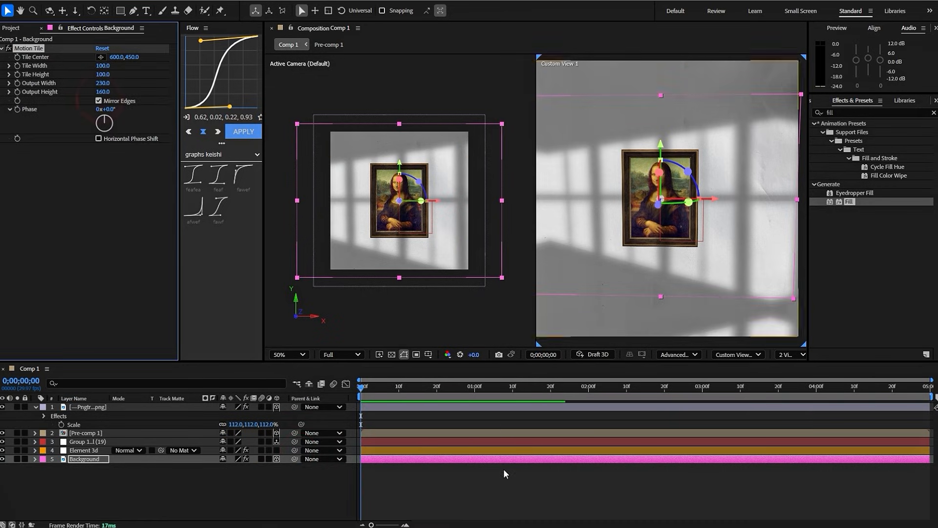
pyautogui.click(503, 470)
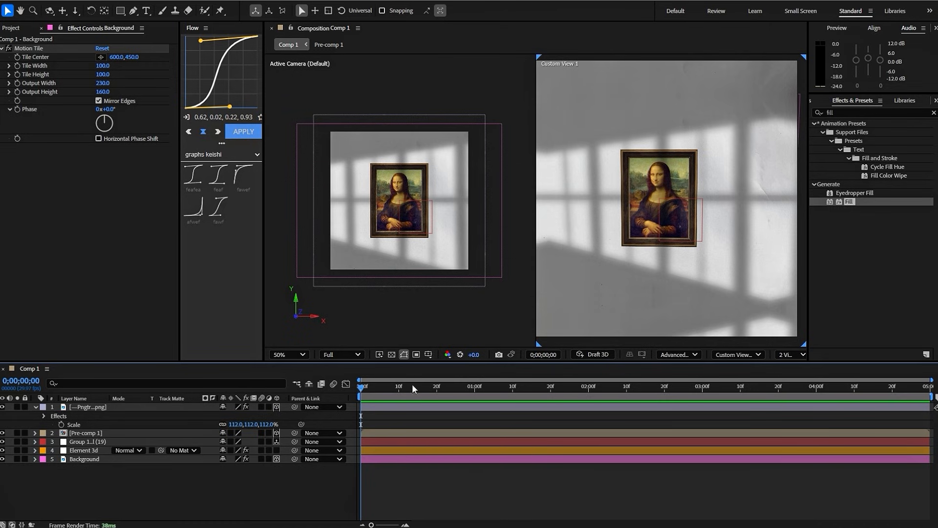
# - Set the window shadow layer's opacity to 70% and rename the layer Windows Shadow
pyautogui.click(398, 407)
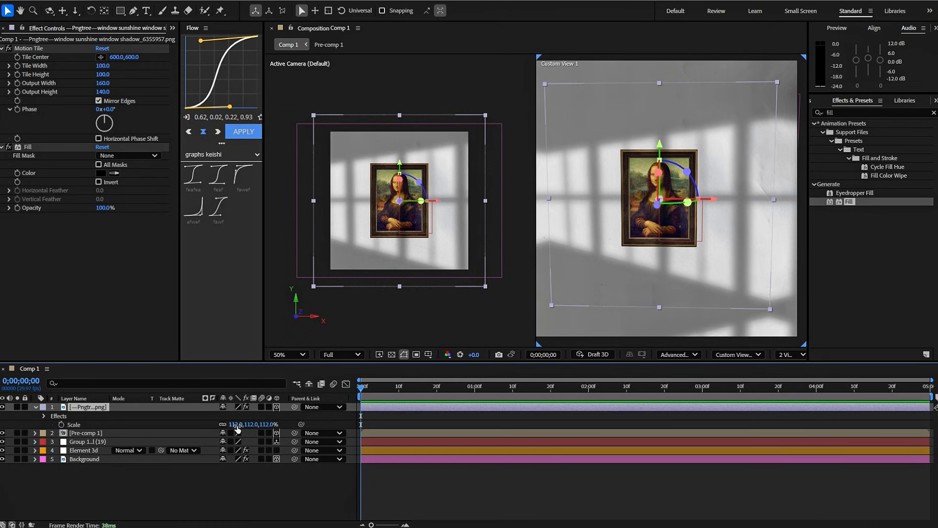
pyautogui.press('t')
pyautogui.moveTo(225, 416); pyautogui.dragTo(216, 416)
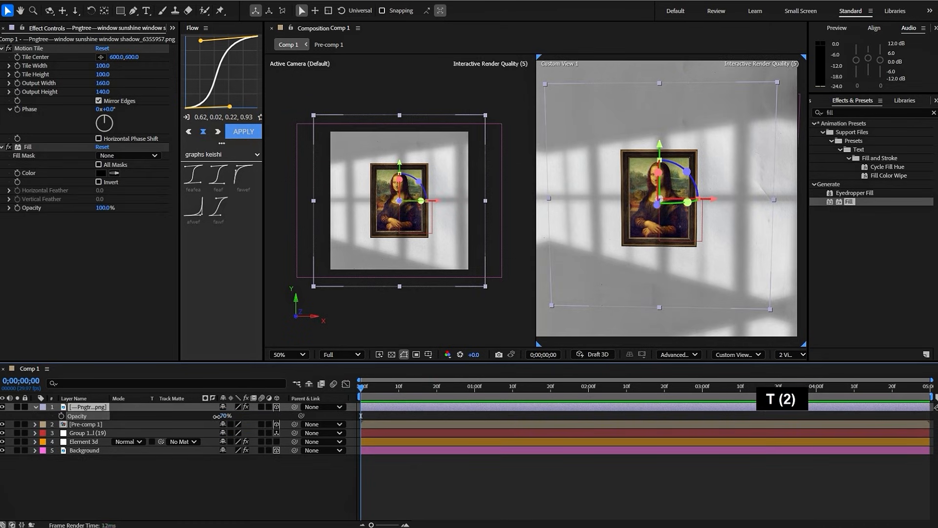
pyautogui.rightClick(67, 415)
pyautogui.click(123, 381)
pyautogui.write('W')
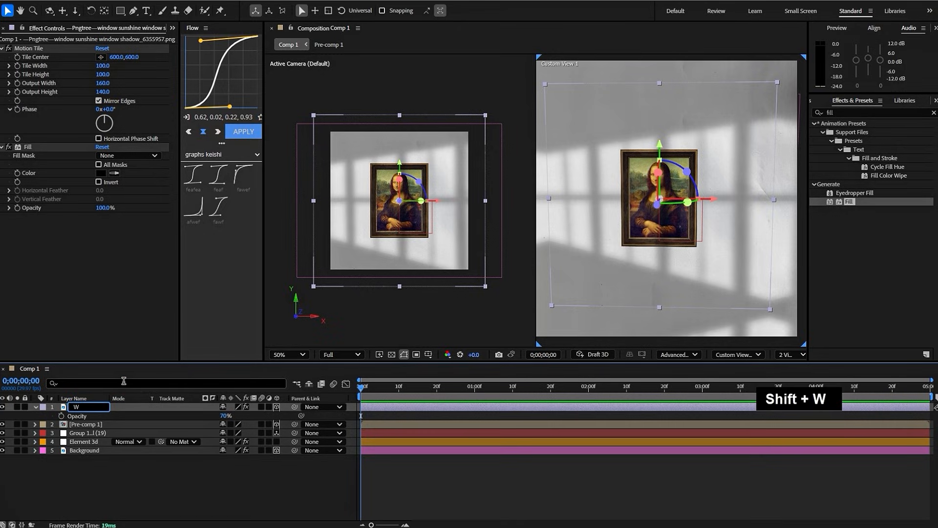
pyautogui.write('indows Shadow')
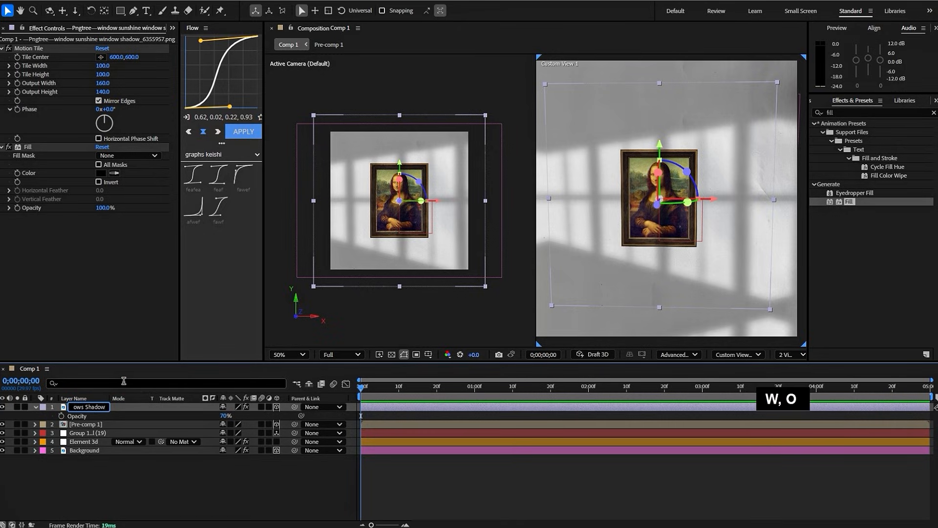
# - Set the Windows Shadow layer's Z position to -28 and return to a single front-facing camera view
pyautogui.click(50, 11)
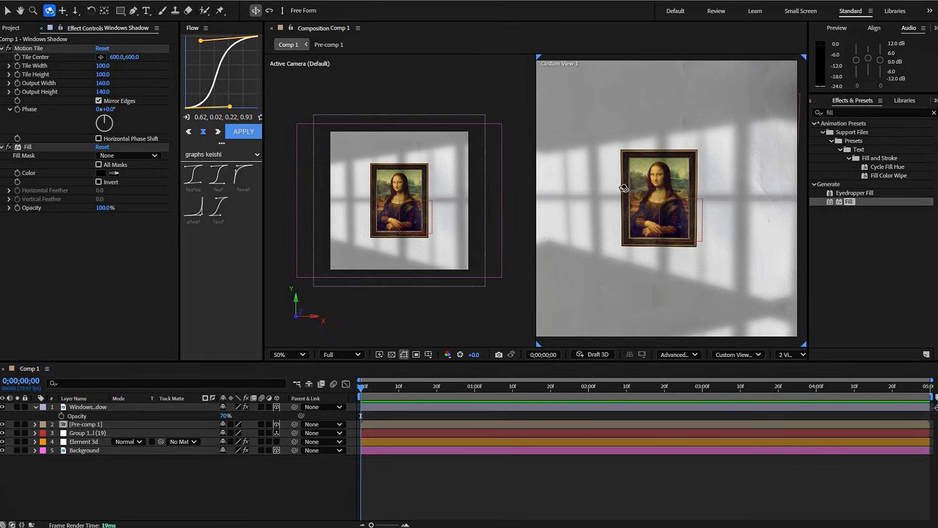
pyautogui.moveTo(662, 199); pyautogui.dragTo(578, 199)
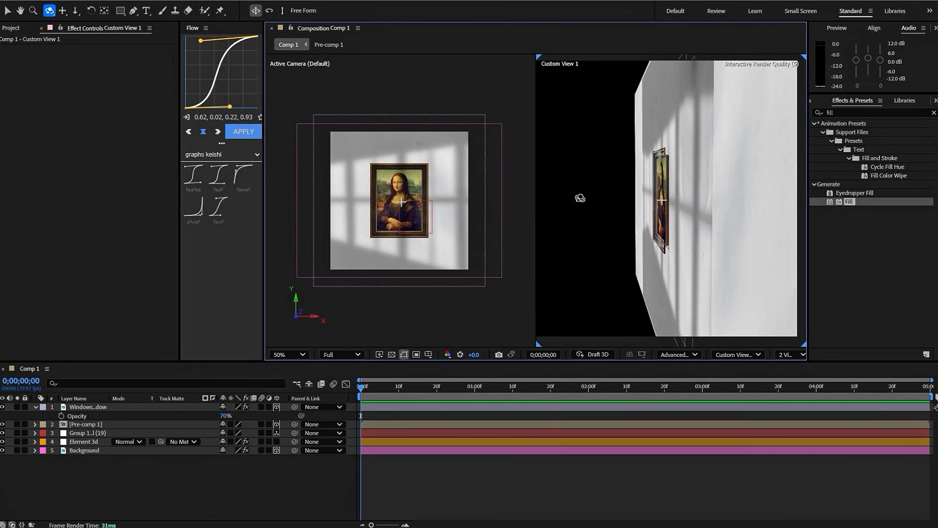
pyautogui.click(428, 405)
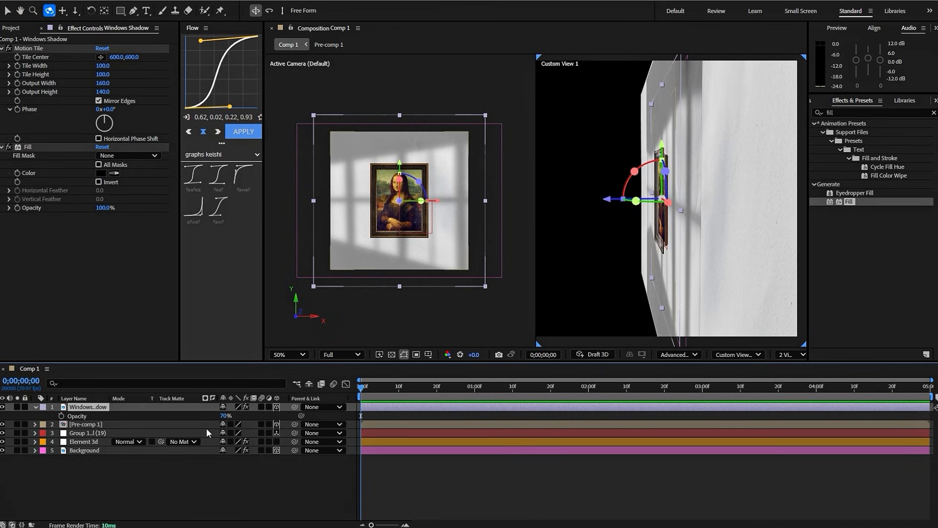
pyautogui.press('p')
pyautogui.moveTo(256, 415); pyautogui.dragTo(243, 419)
pyautogui.moveTo(704, 203)
pyautogui.mouseDown()
pyautogui.moveTo(691, 205)
pyautogui.moveTo(792, 200)
pyautogui.mouseUp()
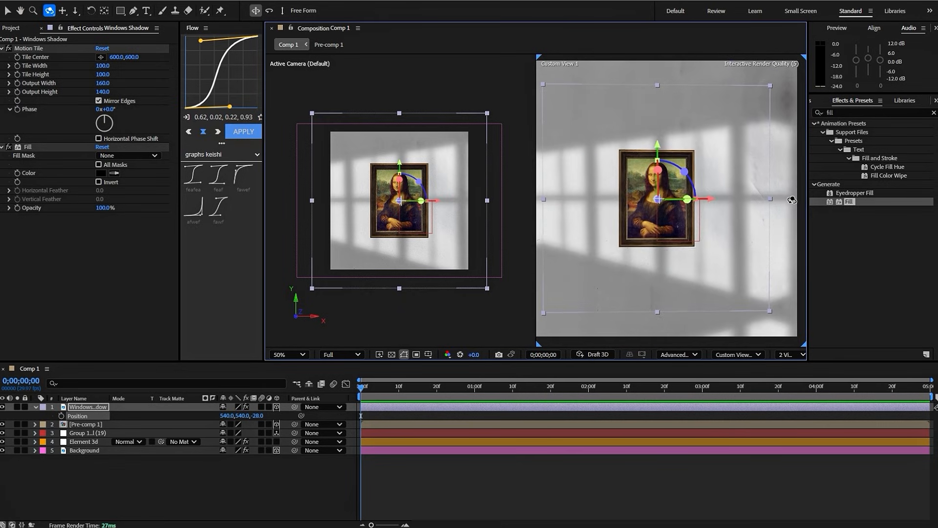
pyautogui.click(786, 354)
pyautogui.click(798, 366)
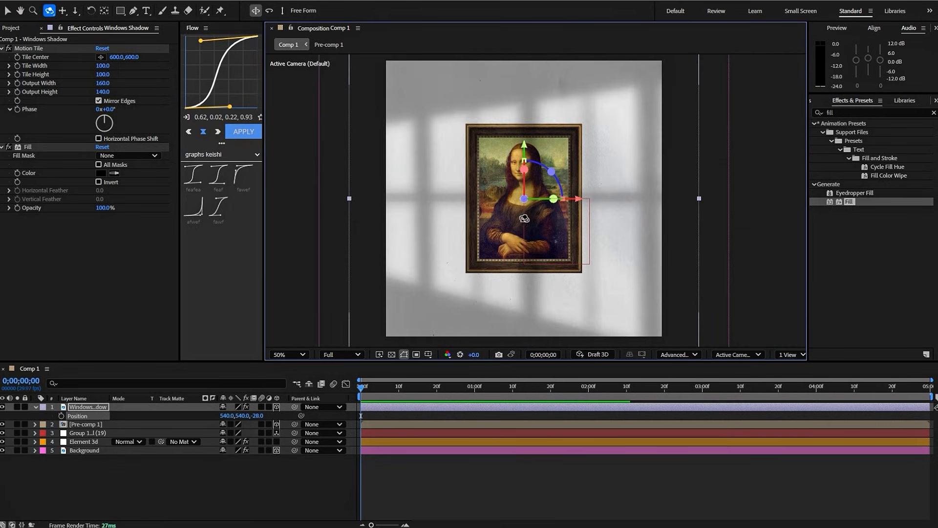
pyautogui.press('v')
# - Add a white point light with 100% intensity and smooth falloff to the composition
pyautogui.rightClick(427, 464)
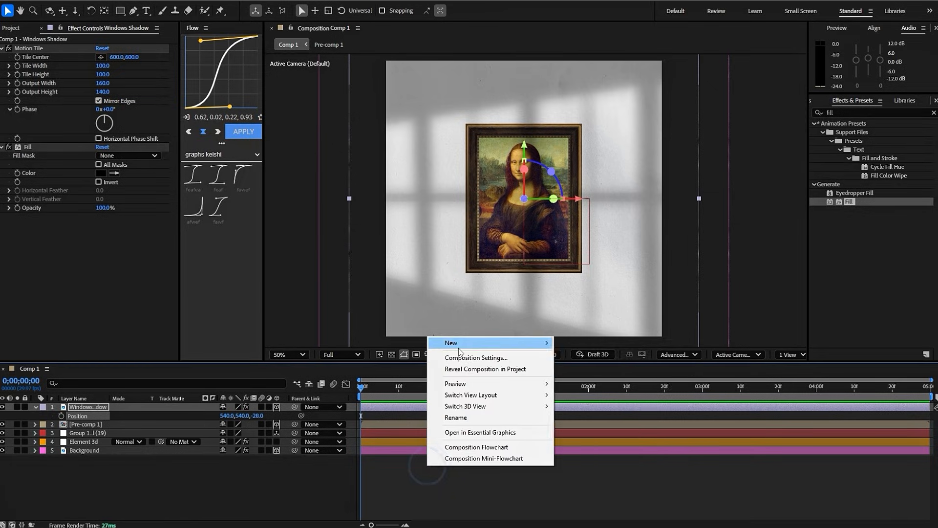
pyautogui.moveTo(462, 344)
pyautogui.click(585, 384)
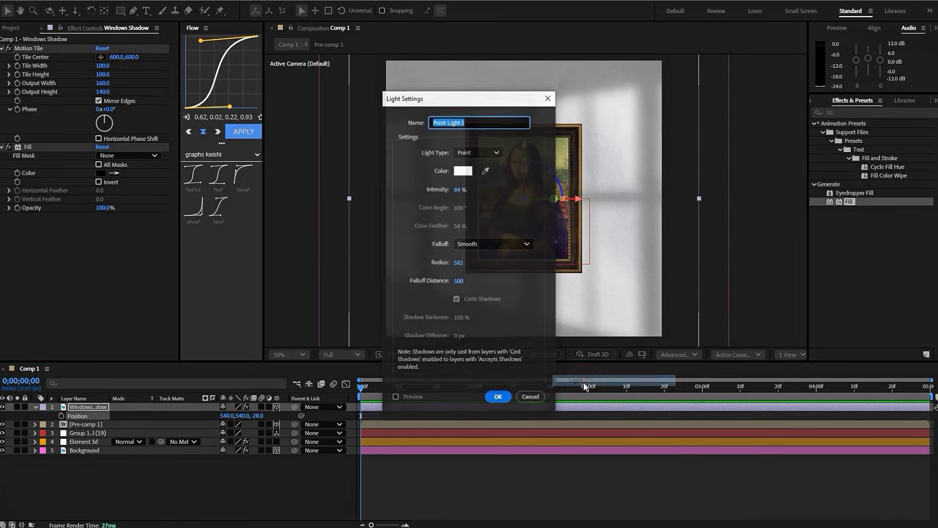
pyautogui.click(459, 189)
pyautogui.write('10')
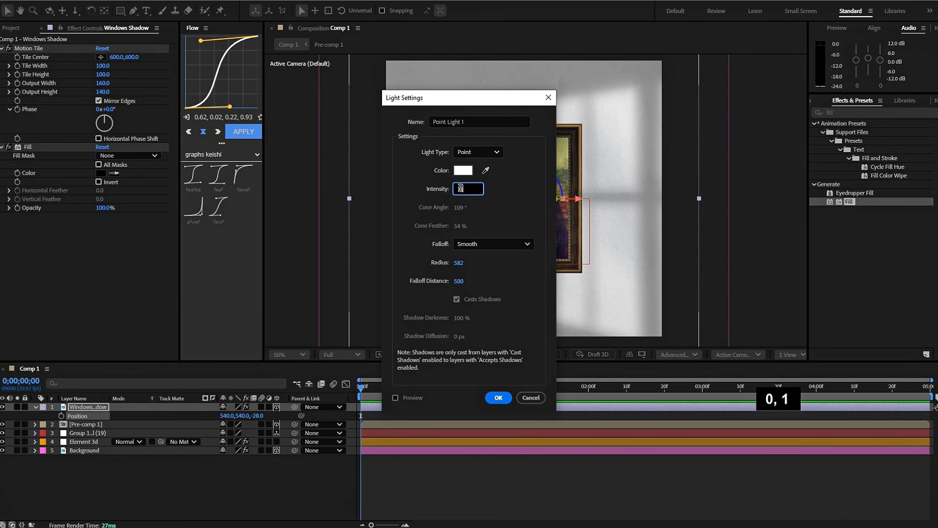
pyautogui.press('Return')
# - Show two views and move the point light up and slightly left to about X 573.5, Y 419.5
pyautogui.scroll(2, 532, 175)
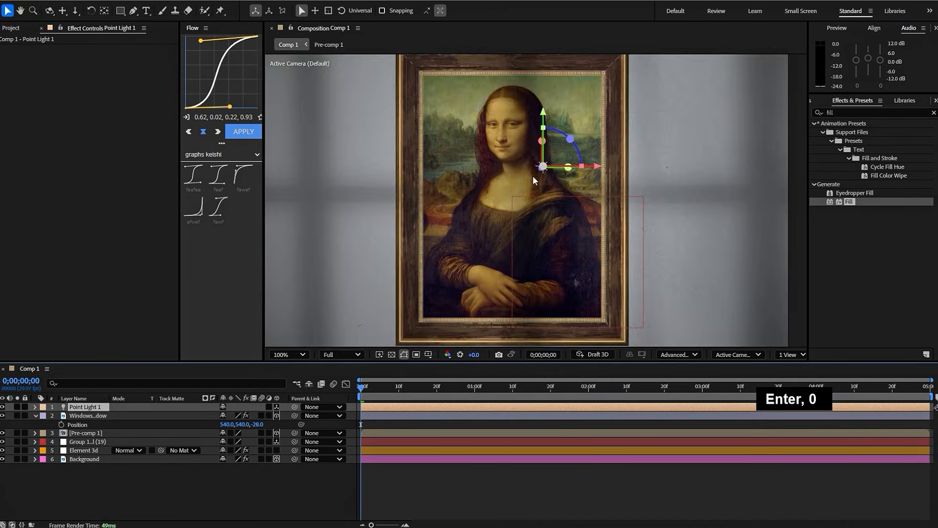
pyautogui.click(782, 354)
pyautogui.click(789, 383)
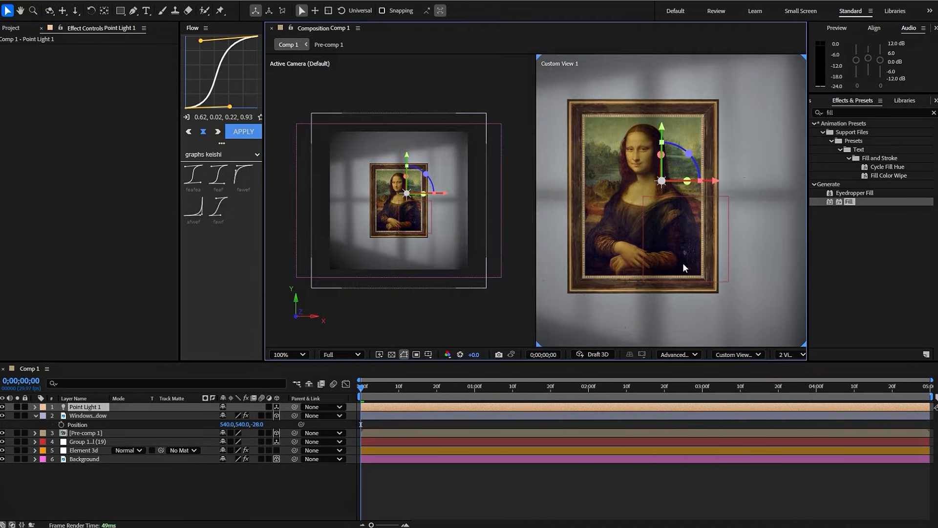
pyautogui.moveTo(662, 130); pyautogui.dragTo(662, 100)
pyautogui.moveTo(711, 151); pyautogui.dragTo(707, 152)
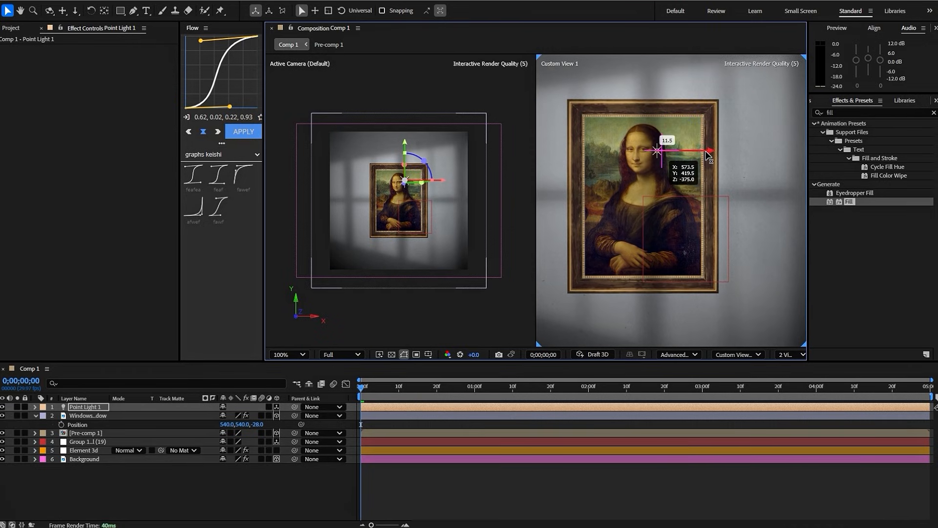
# - Move the point light along its Z axis closer to the picture frame, working from an angled side view
pyautogui.click(49, 11)
pyautogui.moveTo(718, 225); pyautogui.dragTo(588, 240)
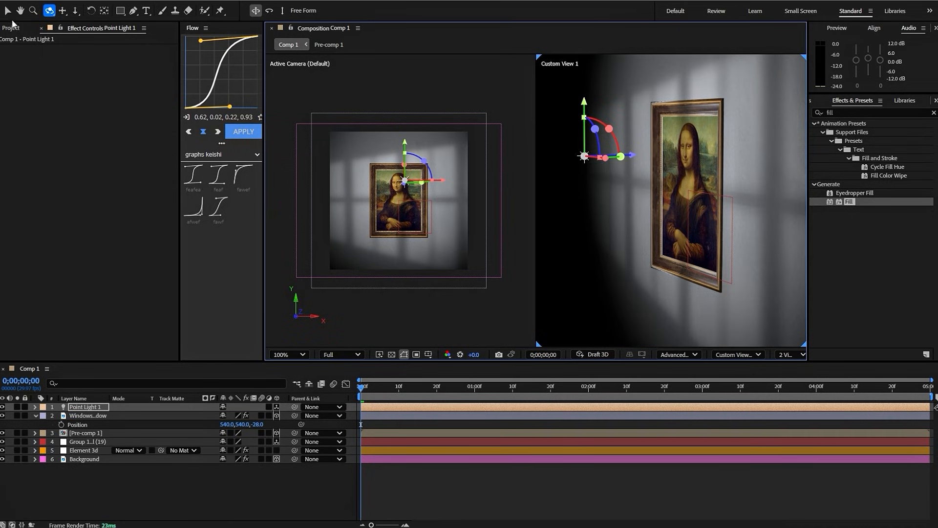
pyautogui.click(7, 10)
pyautogui.moveTo(635, 155); pyautogui.dragTo(717, 154)
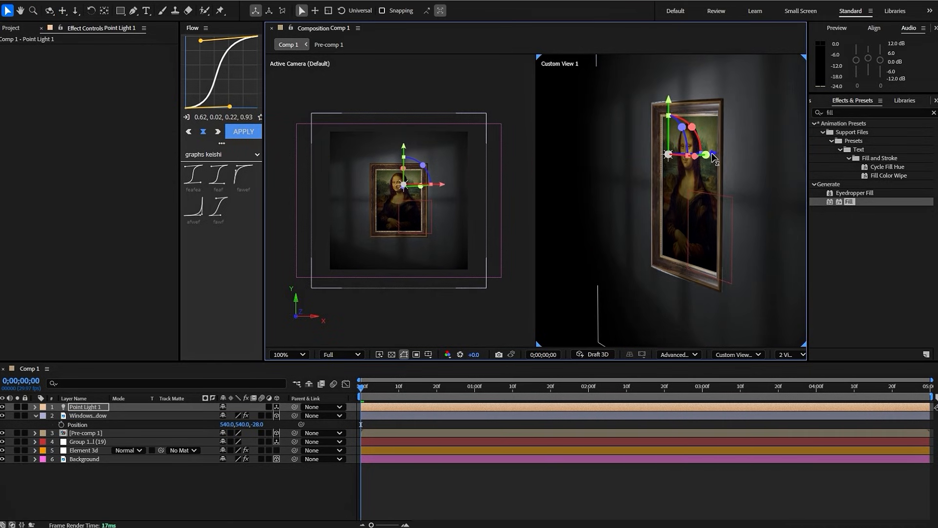
pyautogui.scroll(2, 395, 190)
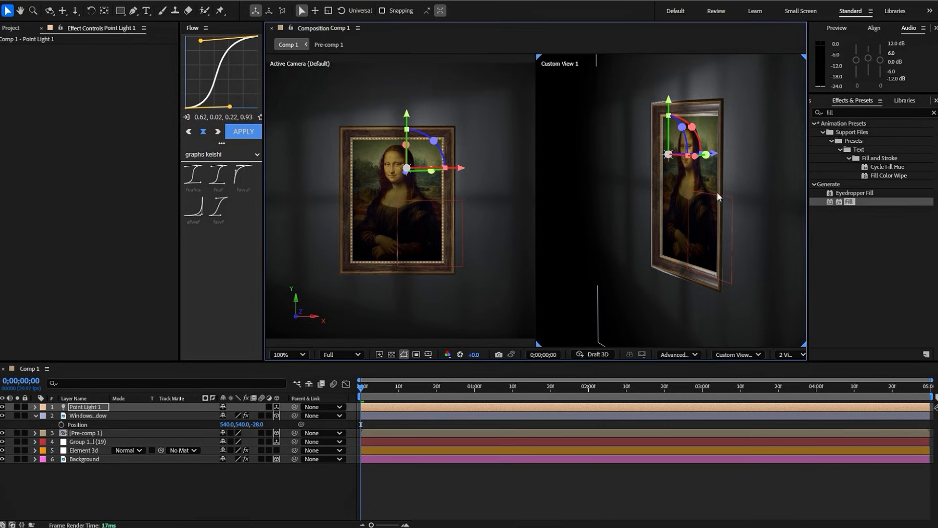
# - Start a second light and set its color to 8F6F50
pyautogui.rightClick(429, 480)
pyautogui.moveTo(495, 352)
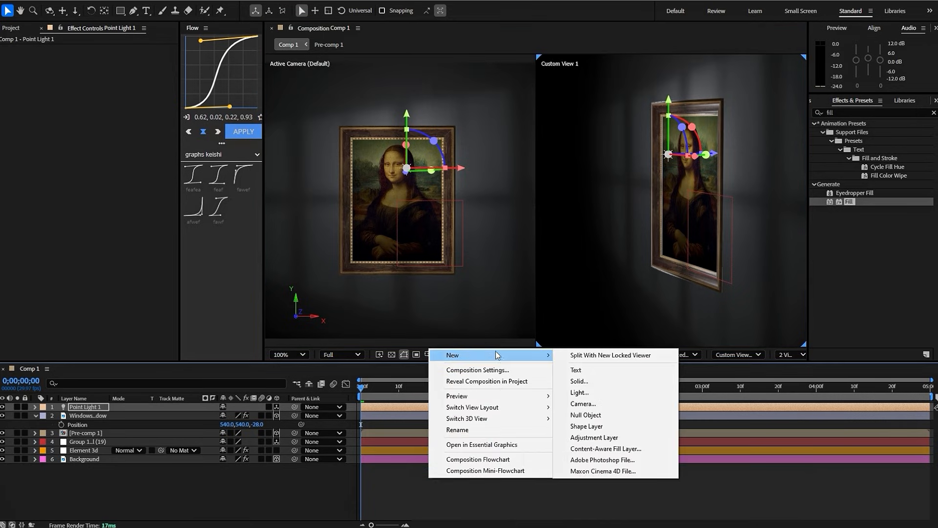
pyautogui.click(587, 392)
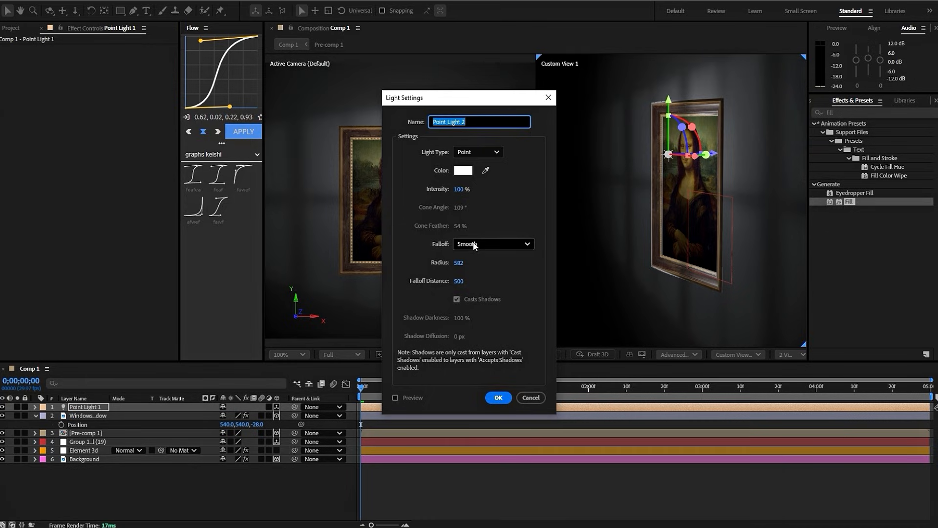
pyautogui.click(467, 169)
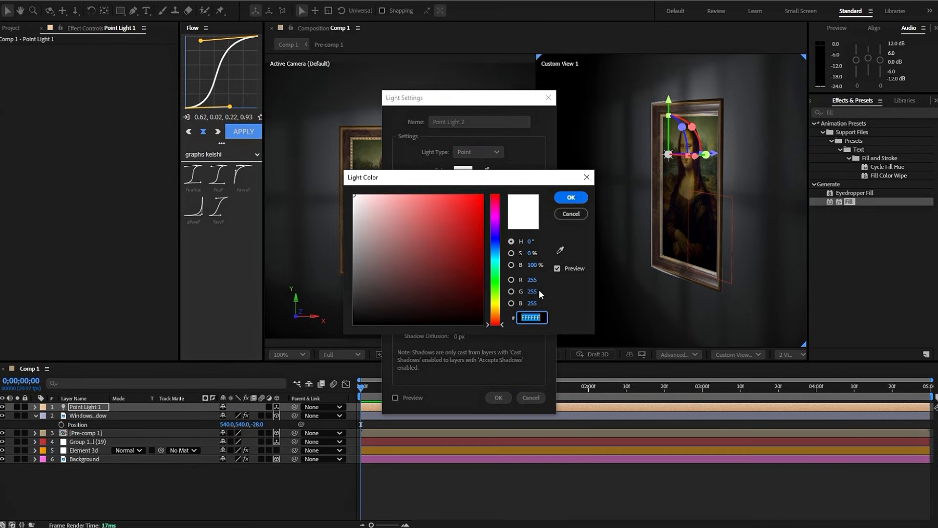
pyautogui.write('8F')
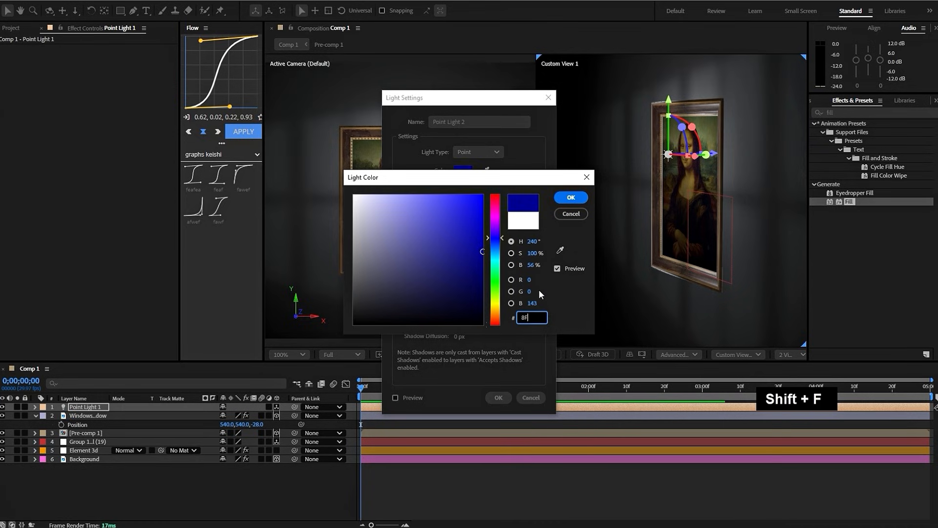
pyautogui.write('6F')
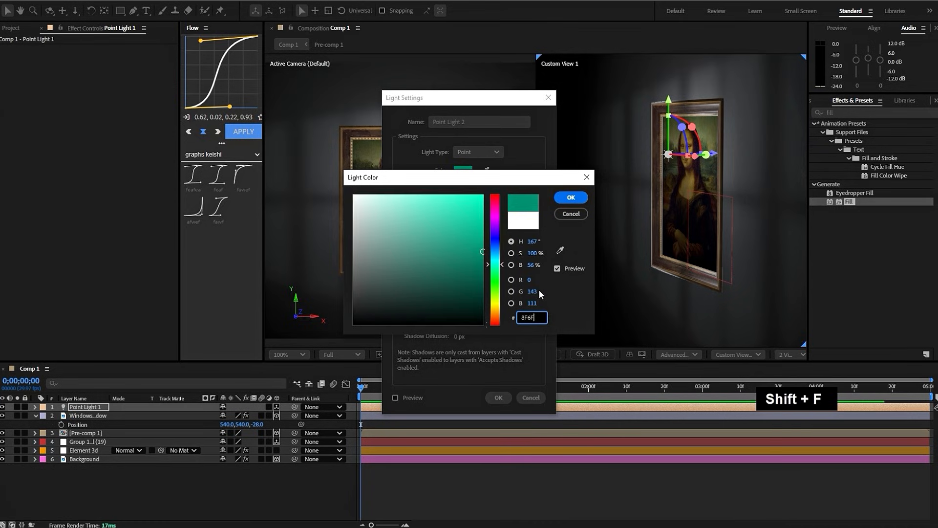
pyautogui.write('50')
pyautogui.click(571, 197)
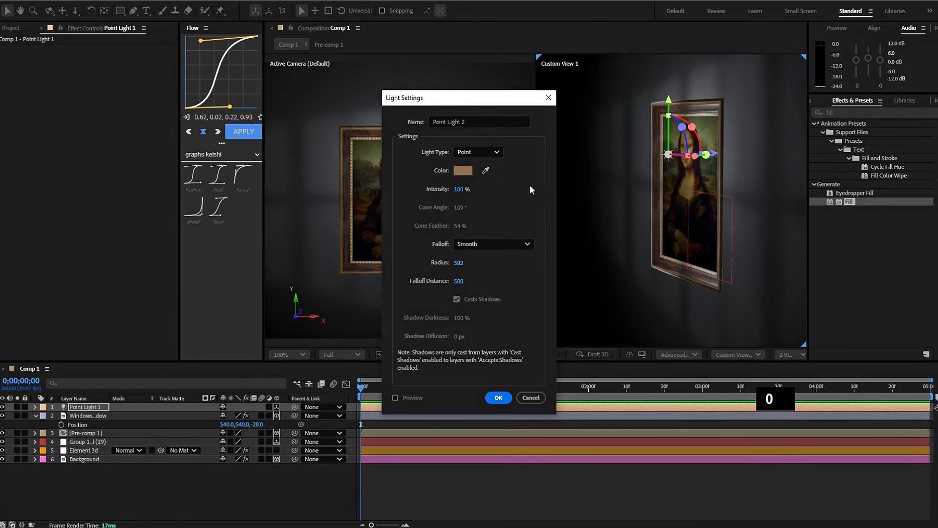
# - Change the new light's type to Spot, set its intensity to 142% and create it
pyautogui.click(473, 152)
pyautogui.click(474, 182)
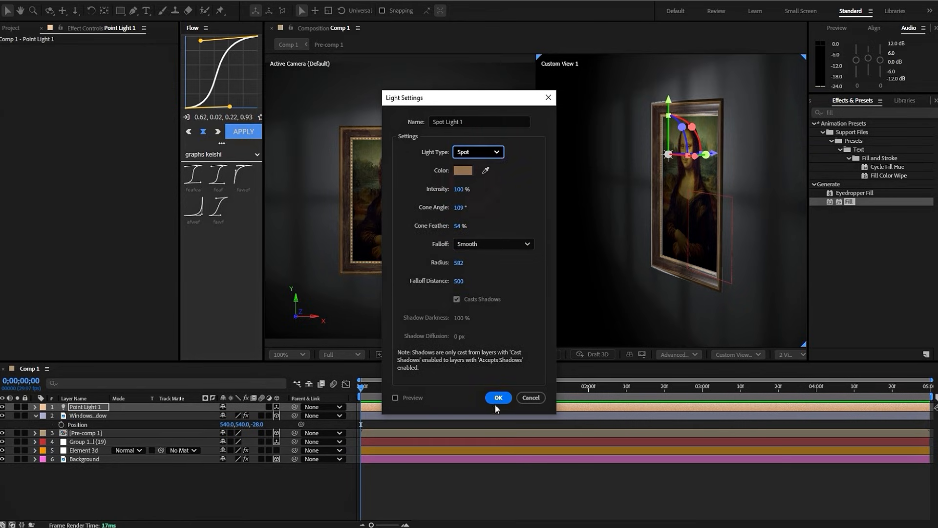
pyautogui.click(457, 190)
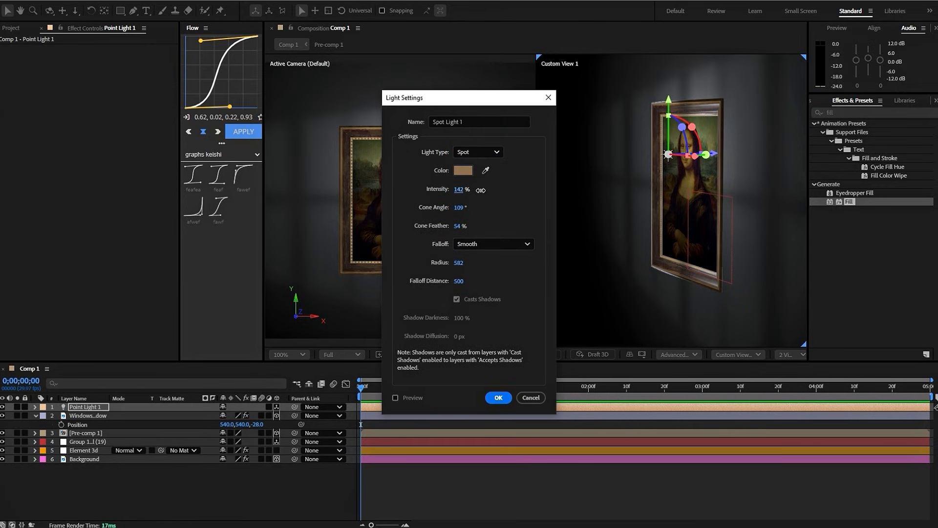
pyautogui.click(500, 396)
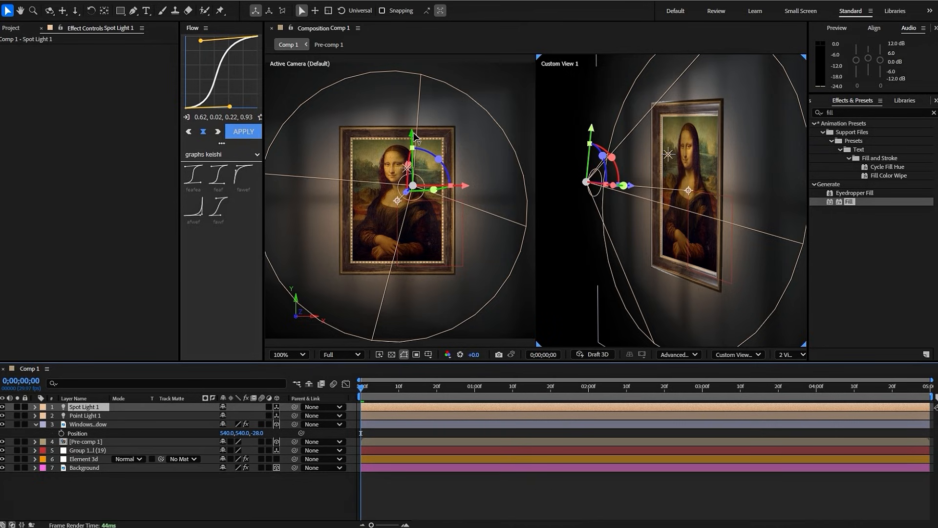
# - Move the spot light to the frame's lower-left corner and pull it farther away from the wall
pyautogui.moveTo(415, 137); pyautogui.dragTo(415, 216)
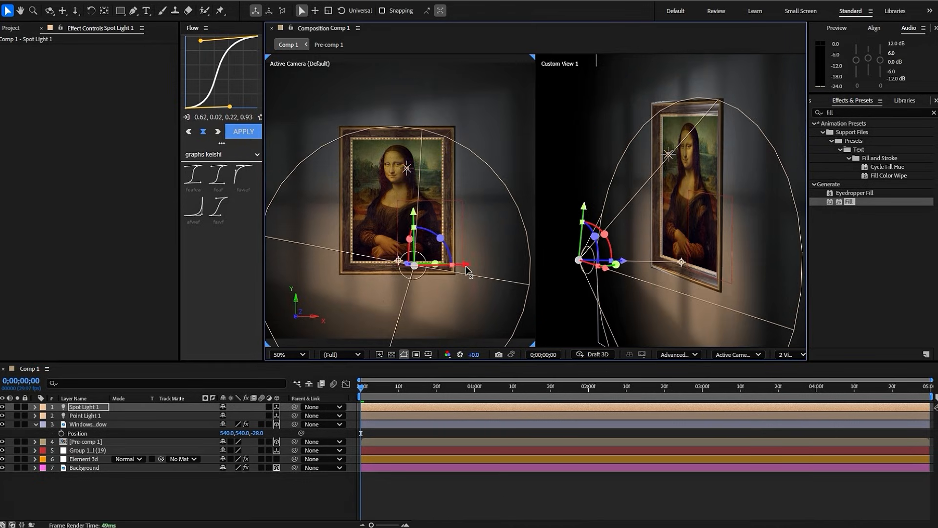
pyautogui.moveTo(466, 265); pyautogui.dragTo(383, 288)
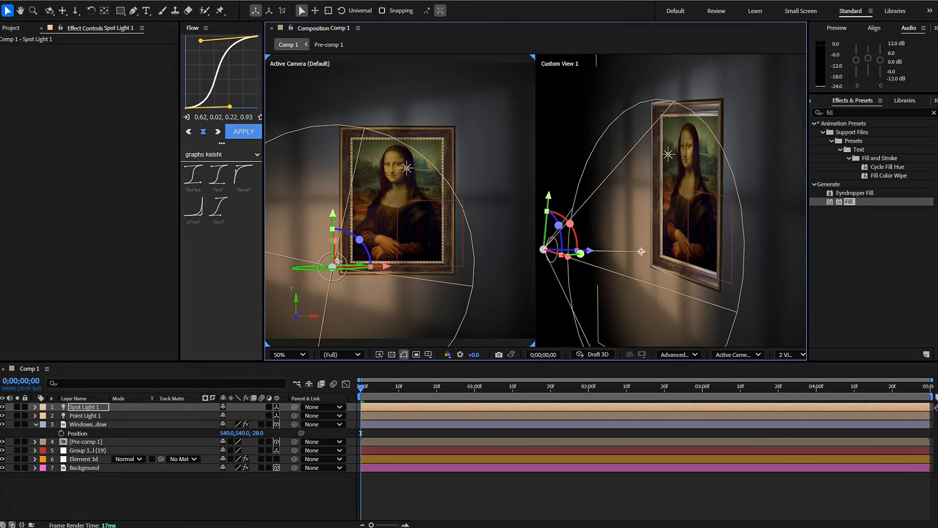
pyautogui.moveTo(338, 261); pyautogui.dragTo(368, 268)
pyautogui.moveTo(628, 250); pyautogui.dragTo(675, 249)
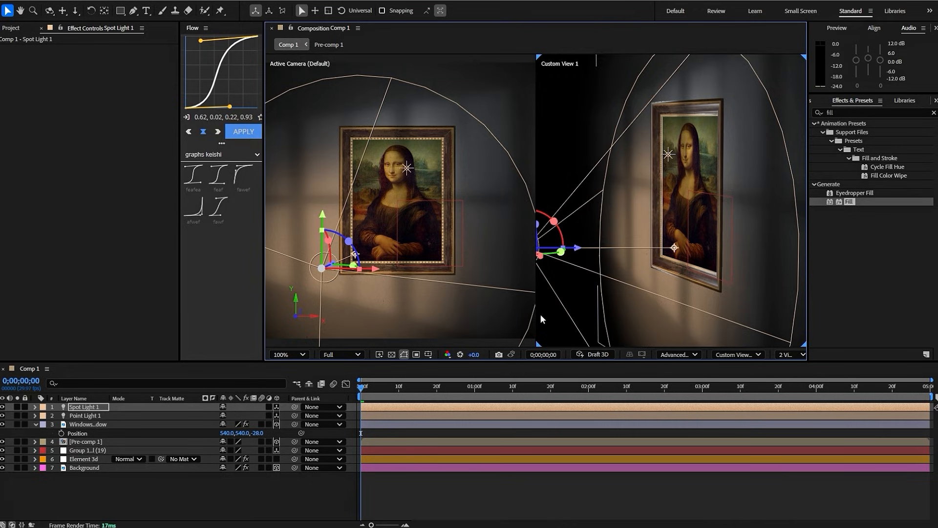
# - Create a second spot light with its color set to D7BD84
pyautogui.rightClick(420, 480)
pyautogui.moveTo(458, 357)
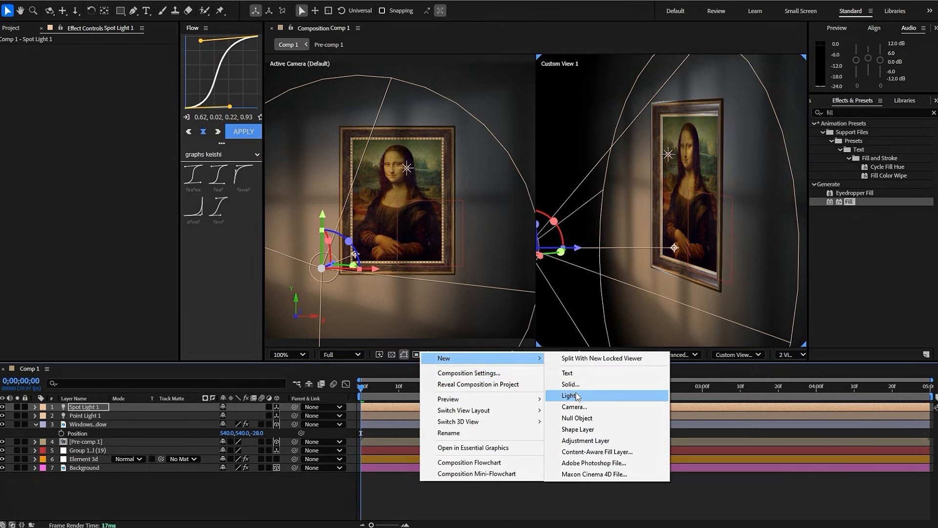
pyautogui.click(569, 396)
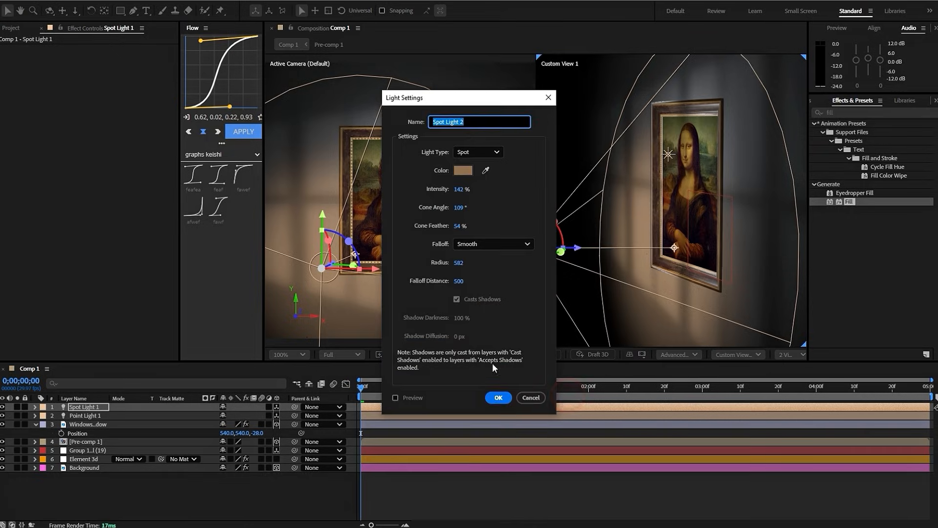
pyautogui.click(464, 170)
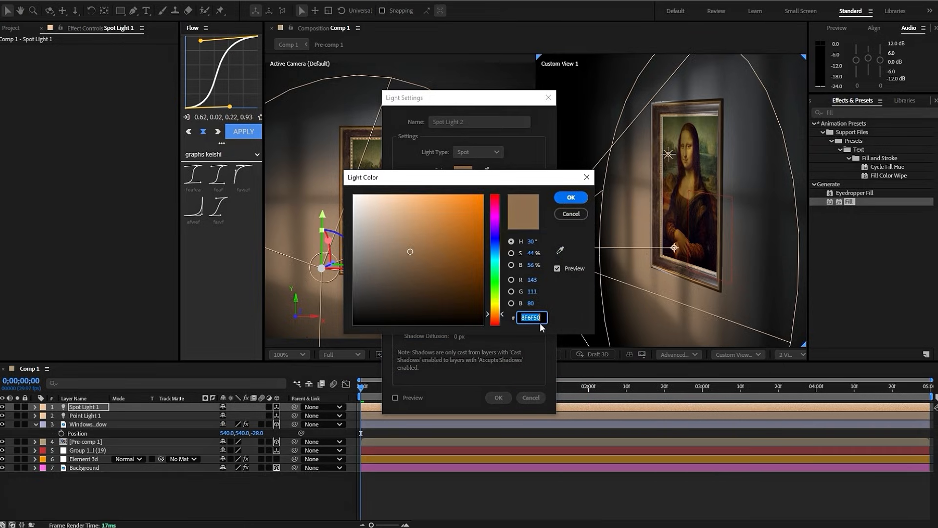
pyautogui.write('D7')
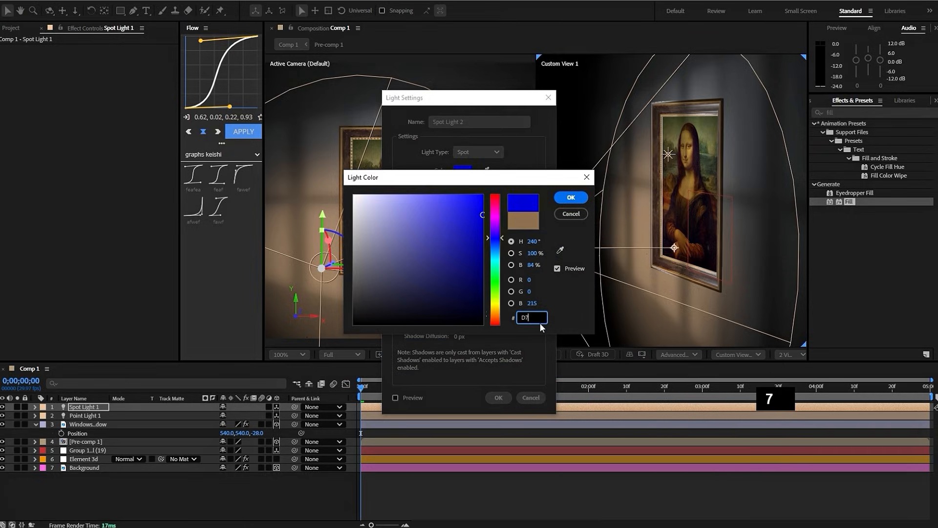
pyautogui.write('B')
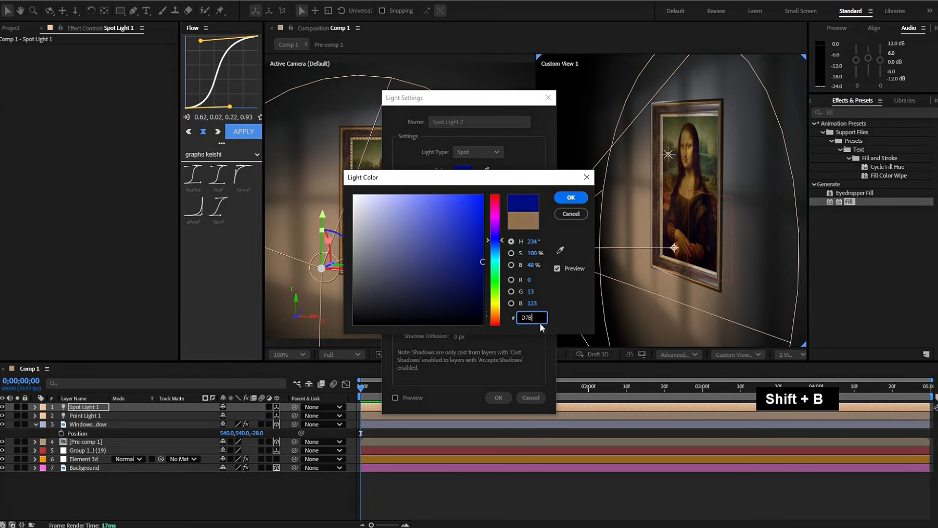
pyautogui.write('D84')
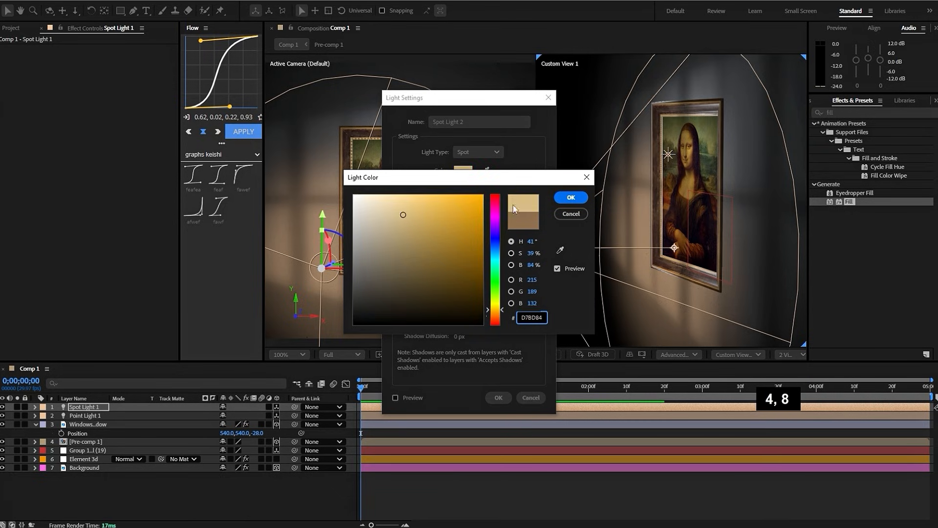
pyautogui.click(570, 198)
pyautogui.moveTo(460, 190); pyautogui.dragTo(461, 190)
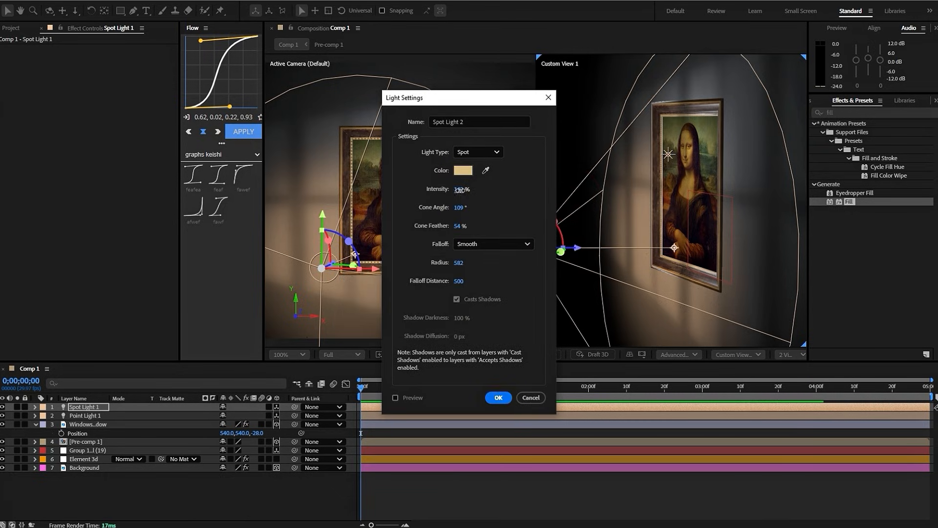
pyautogui.click(498, 397)
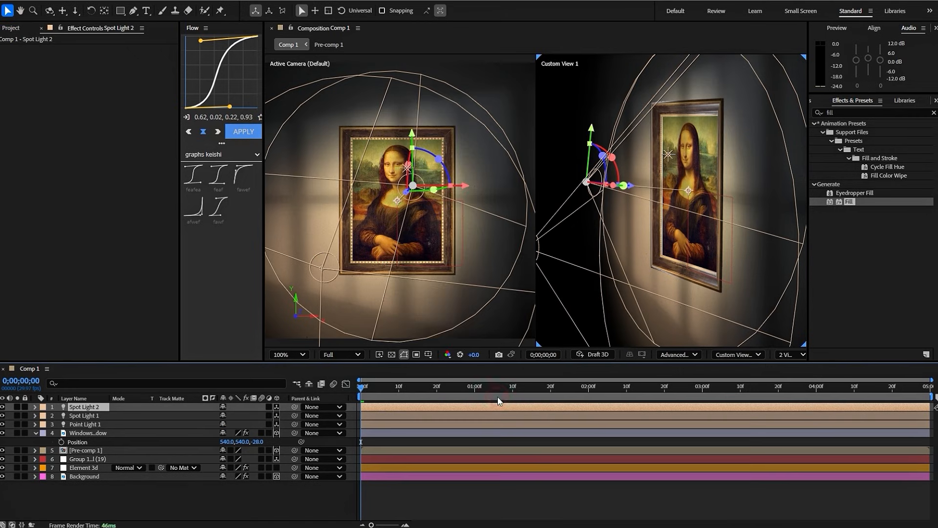
# - Move the second spot light sideways and up, above the frame's upper-right corner
pyautogui.press('p')
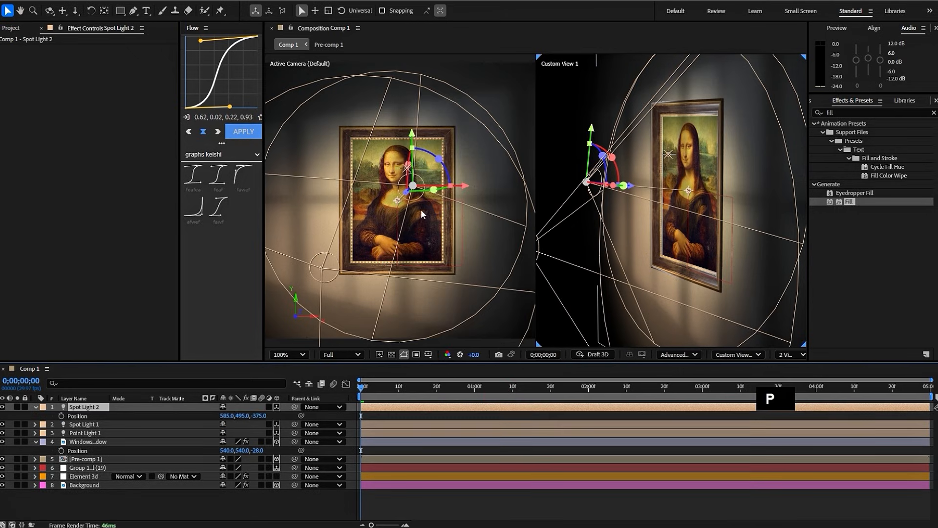
pyautogui.press('p')
pyautogui.moveTo(463, 184); pyautogui.dragTo(509, 184)
pyautogui.click(409, 440)
pyautogui.click(390, 408)
pyautogui.moveTo(455, 122); pyautogui.dragTo(468, 22)
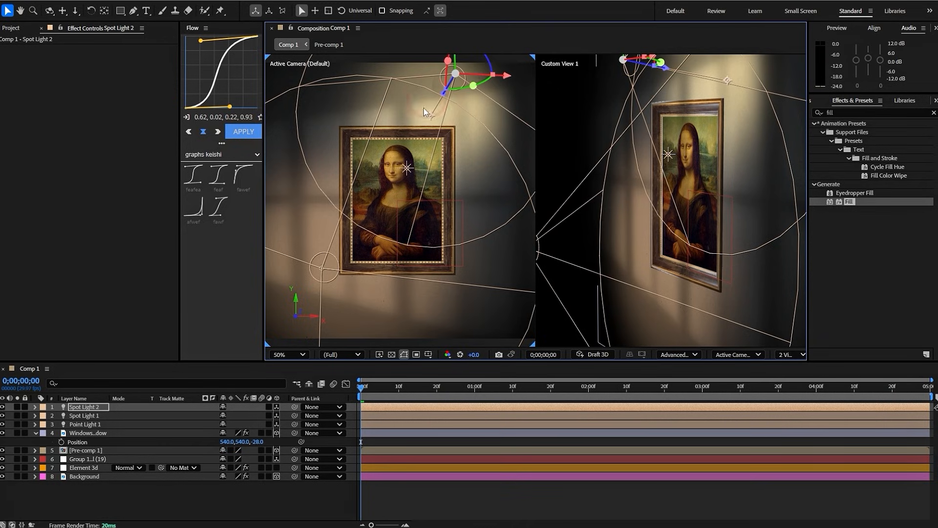
# - Shift the second spot light farther right along X and adjust its depth to a Z position of about -280
pyautogui.moveTo(430, 115)
pyautogui.mouseDown()
pyautogui.moveTo(418, 200)
pyautogui.moveTo(434, 108)
pyautogui.moveTo(422, 112)
pyautogui.mouseUp()
pyautogui.moveTo(507, 79); pyautogui.dragTo(550, 81)
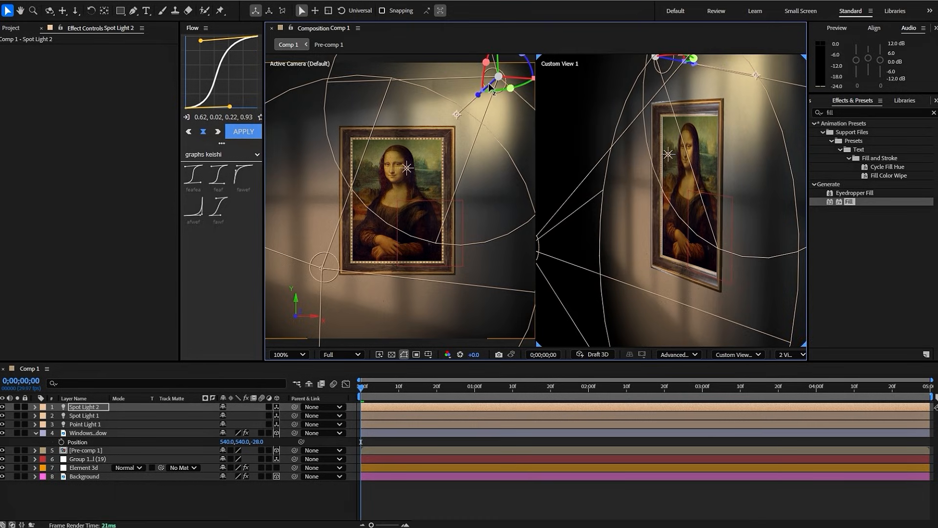
pyautogui.moveTo(489, 86); pyautogui.dragTo(494, 87)
pyautogui.moveTo(481, 103); pyautogui.dragTo(489, 89)
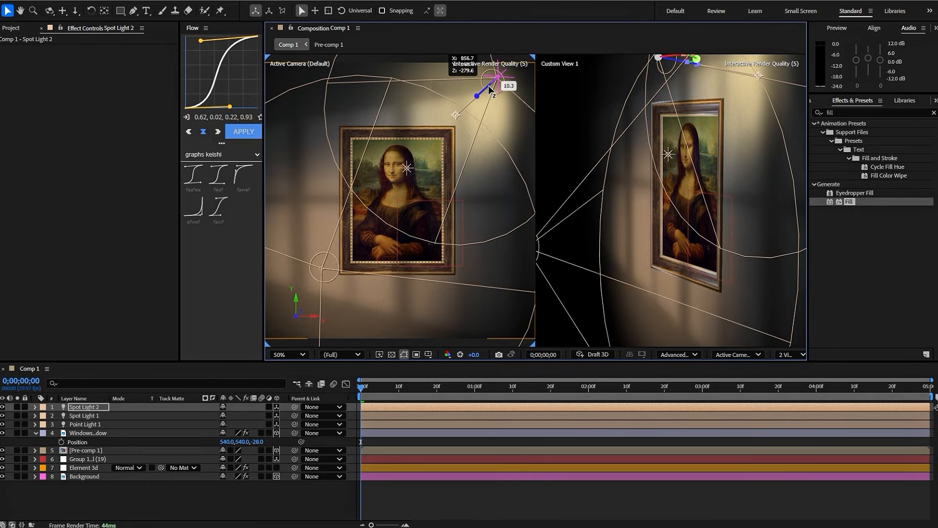
# - Return the composition viewer to a single-view layout showing the whole scene
pyautogui.click(789, 354)
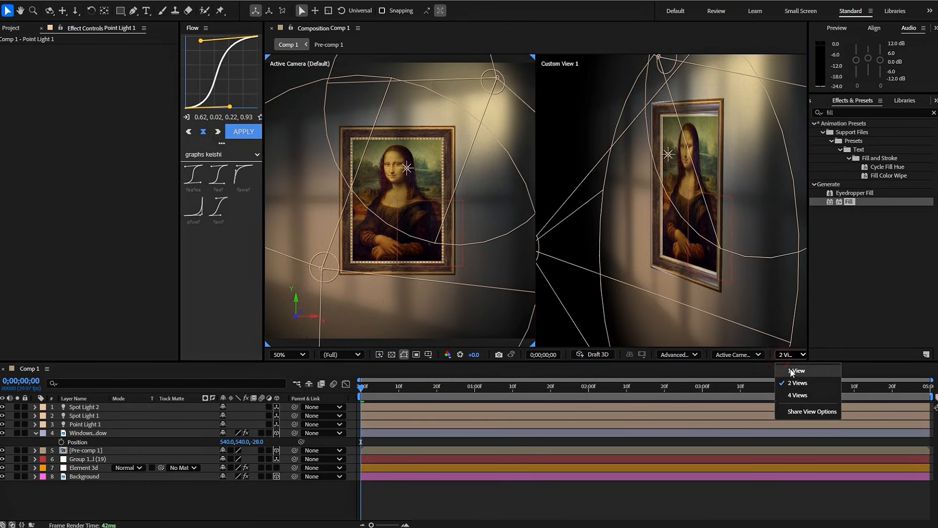
pyautogui.click(801, 372)
pyautogui.scroll(-2, 552, 226)
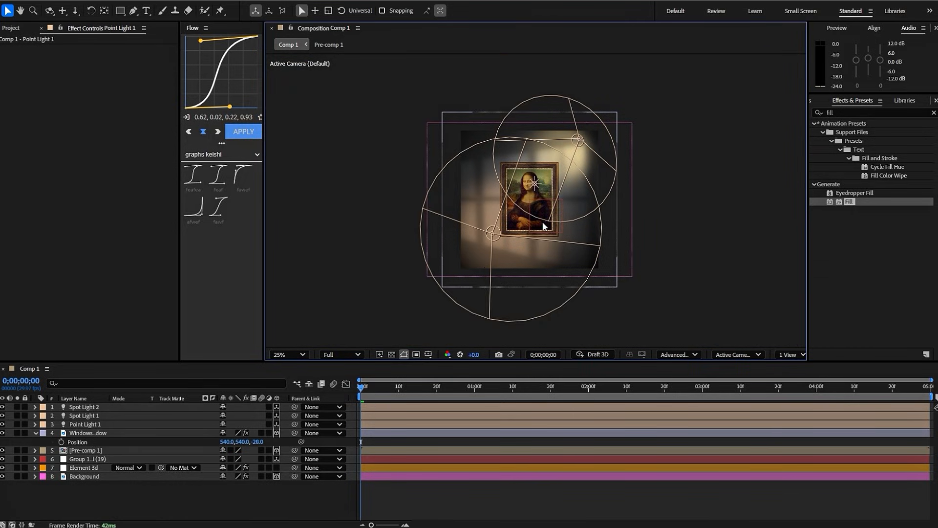
pyautogui.scroll(1, 543, 225)
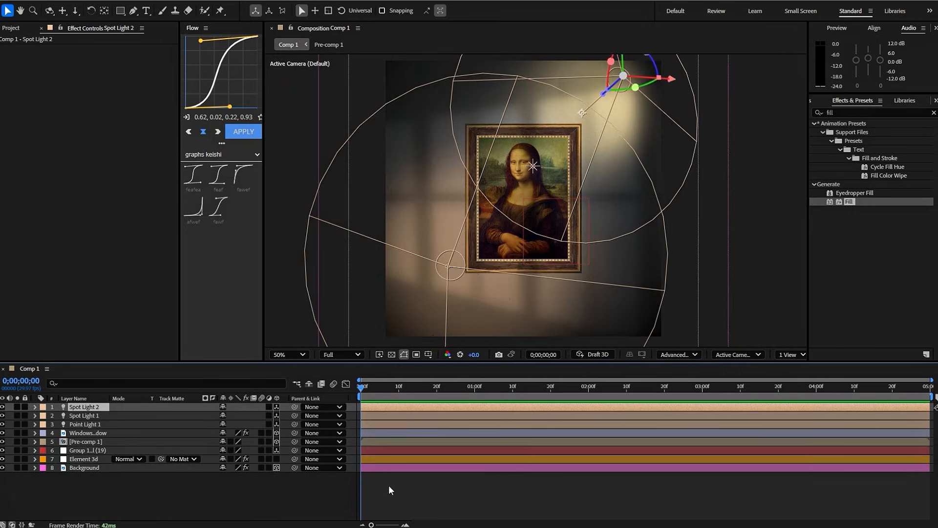
# - Create a two-node camera with the 50mm preset
pyautogui.rightClick(404, 491)
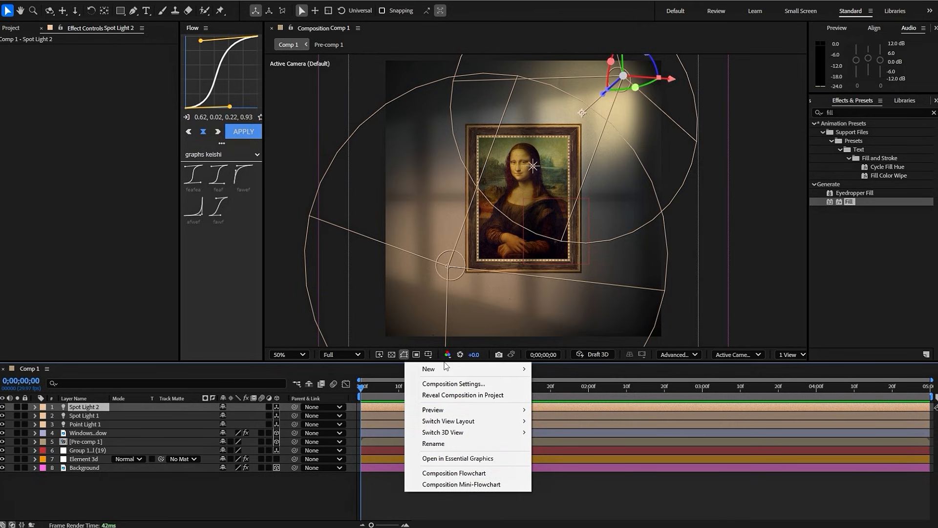
pyautogui.moveTo(468, 368)
pyautogui.click(559, 417)
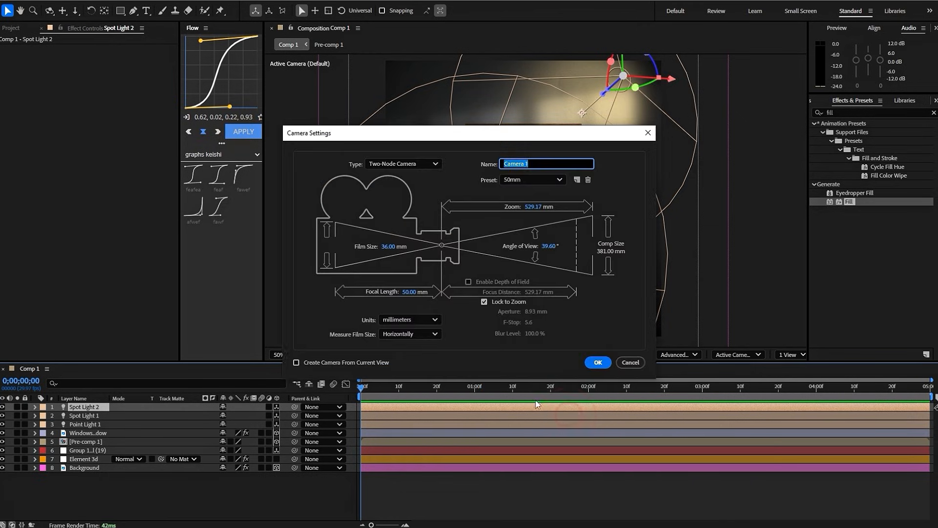
pyautogui.click(597, 362)
# - Add a null object and parent the camera to it
pyautogui.rightClick(436, 491)
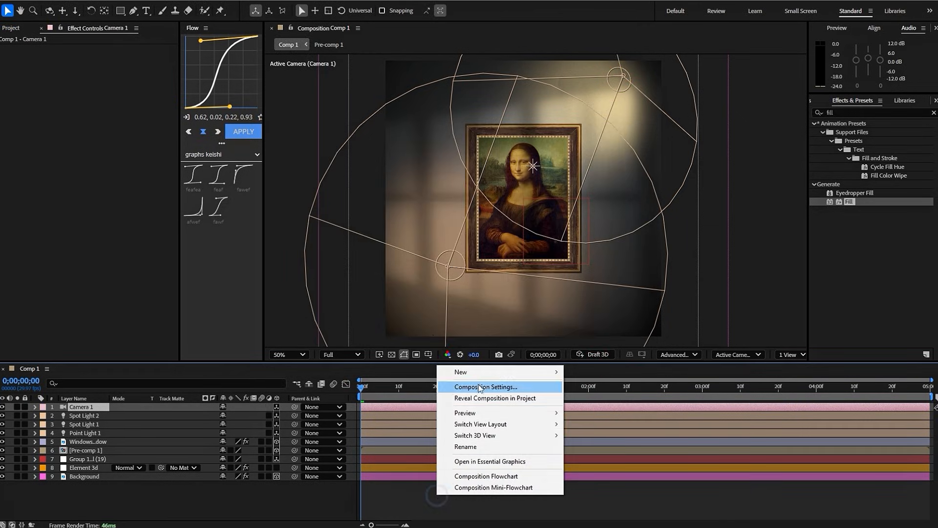
pyautogui.moveTo(497, 373)
pyautogui.click(590, 433)
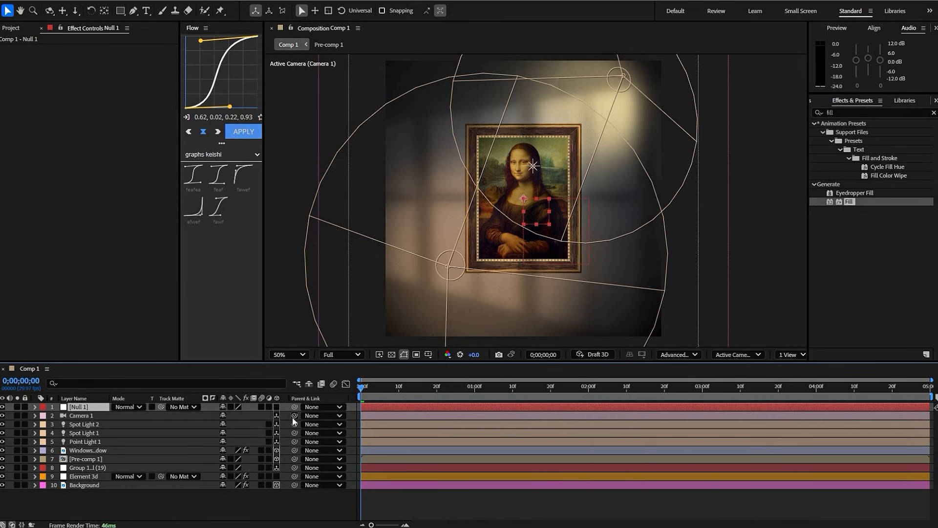
pyautogui.moveTo(267, 417); pyautogui.dragTo(76, 409)
# - Make the null 3D and keyframe its position from the first frame, increasing Z at a later time to push the camera toward the painting
pyautogui.press('p')
pyautogui.click(61, 416)
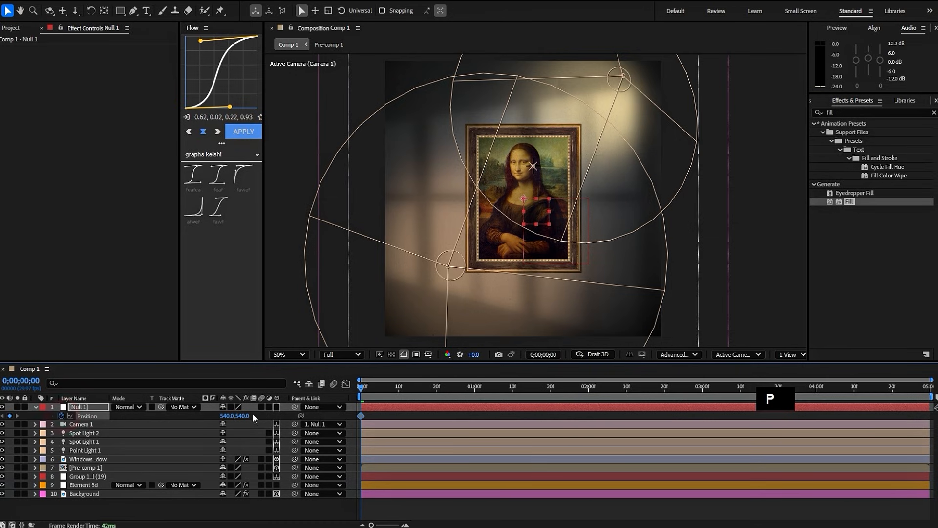
pyautogui.click(275, 406)
pyautogui.click(418, 387)
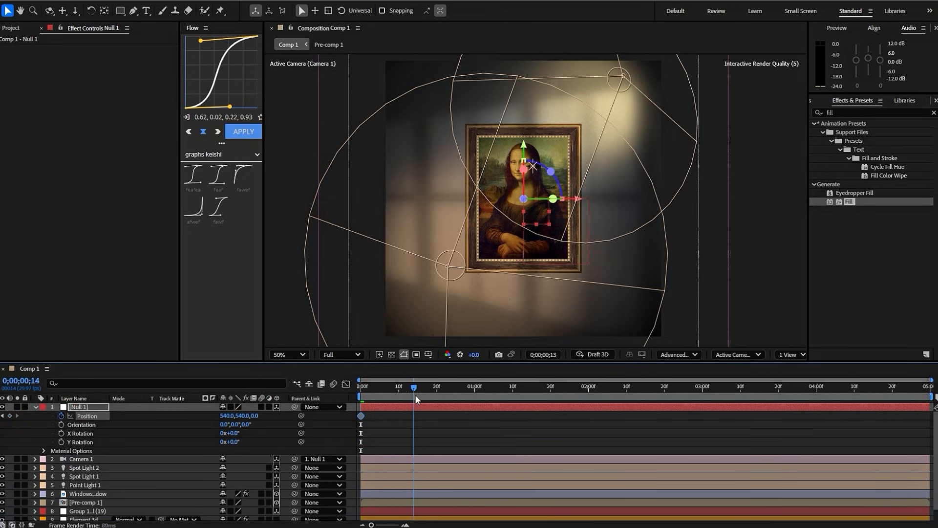
pyautogui.moveTo(261, 415); pyautogui.dragTo(288, 415)
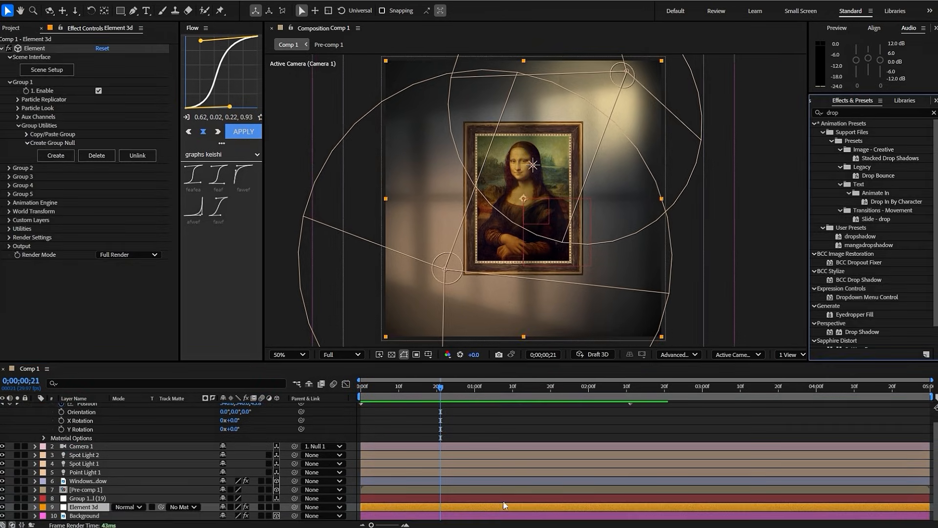
# - Apply the dropshadow preset to the Element 3d layer and lower its shadow opacity to 0.550
pyautogui.hotkey('ctrl', 'space')
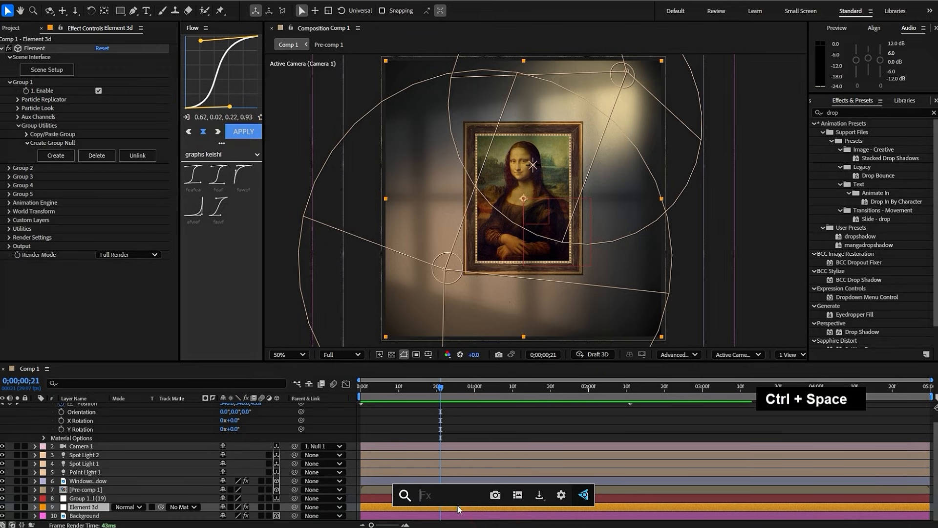
pyautogui.write('drops')
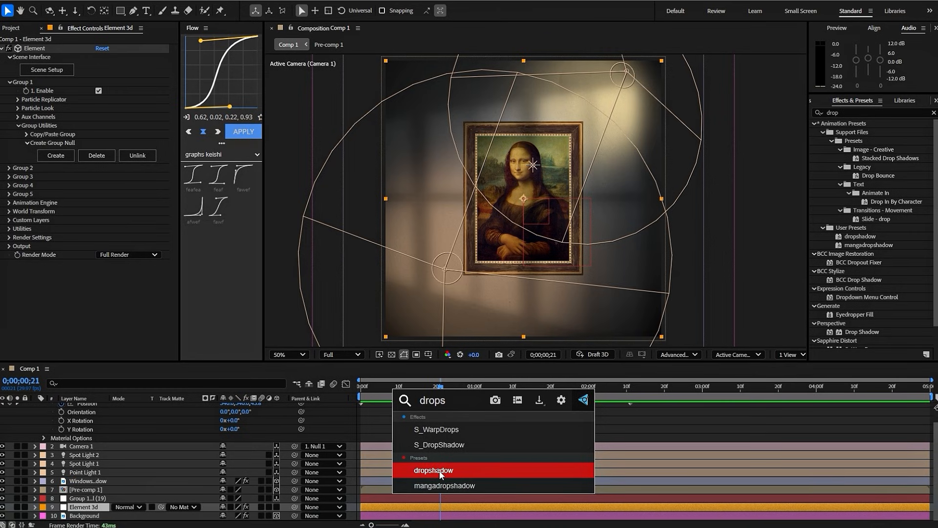
pyautogui.click(441, 471)
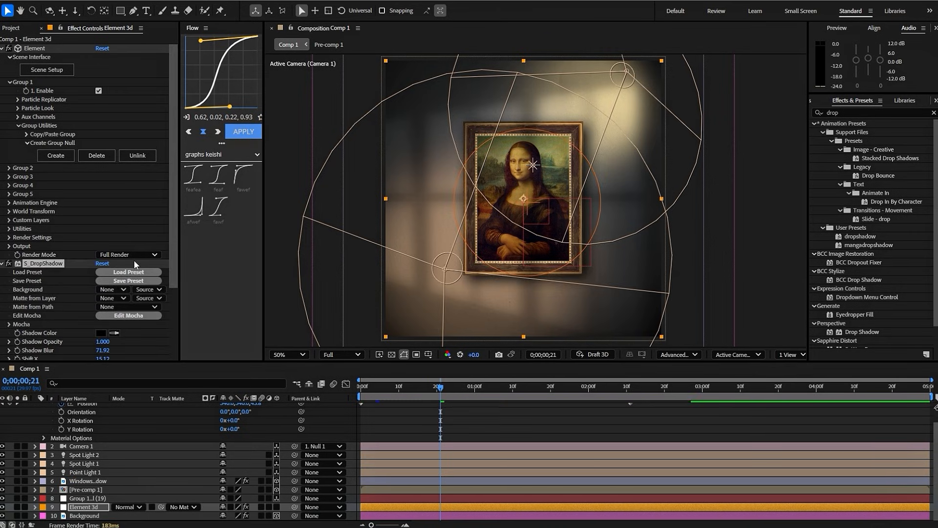
pyautogui.scroll(-2, 133, 264)
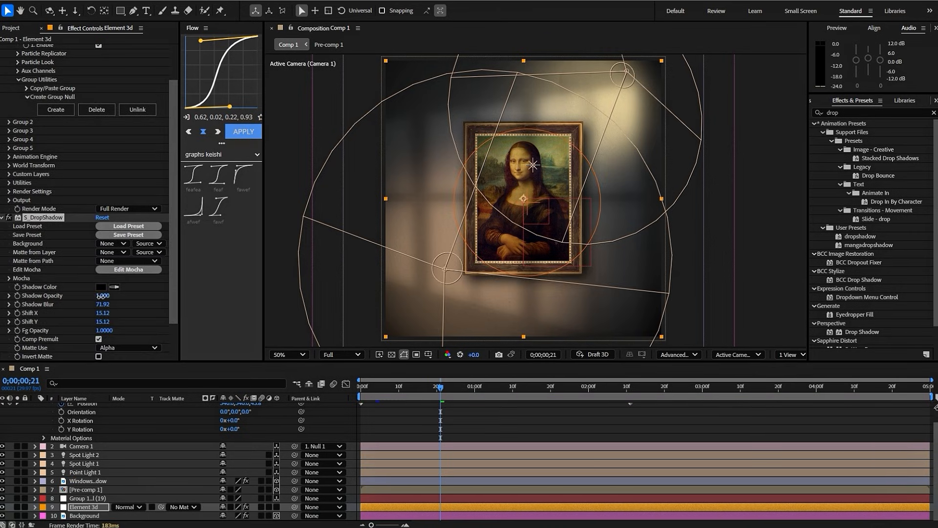
pyautogui.moveTo(100, 295); pyautogui.dragTo(76, 299)
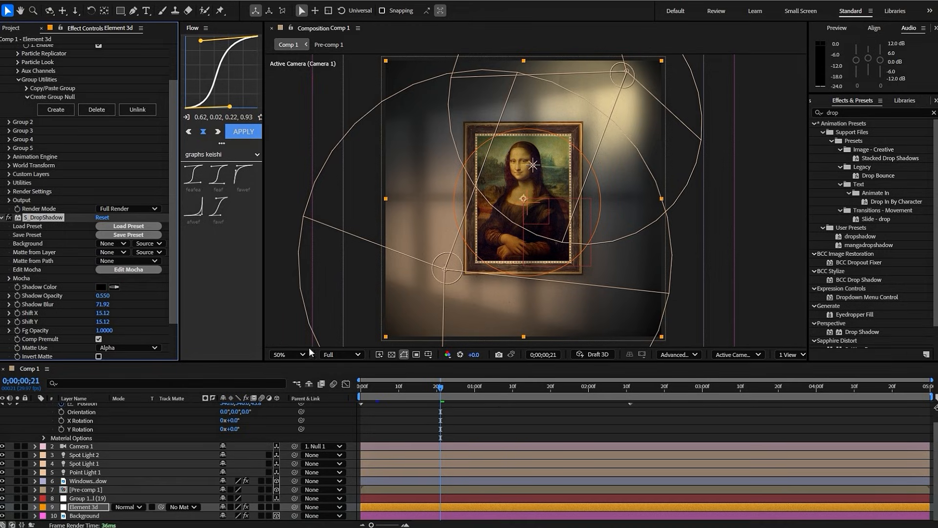
# - Play the composition from the first frame to review the camera push-in and the frame's shadow
pyautogui.click(459, 431)
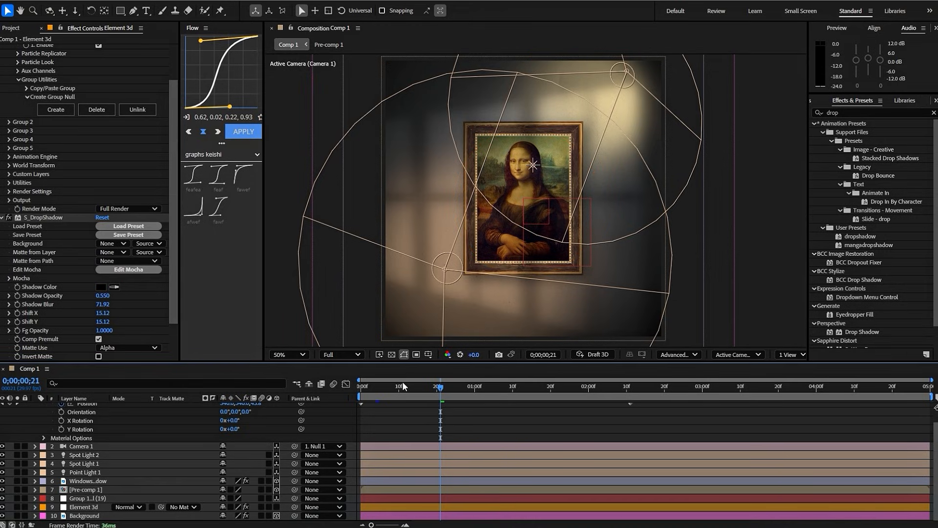
pyautogui.moveTo(402, 384); pyautogui.dragTo(332, 386)
pyautogui.press('space')
pyautogui.press('space')
pyautogui.scroll(1, 496, 455)
pyautogui.click(498, 458)
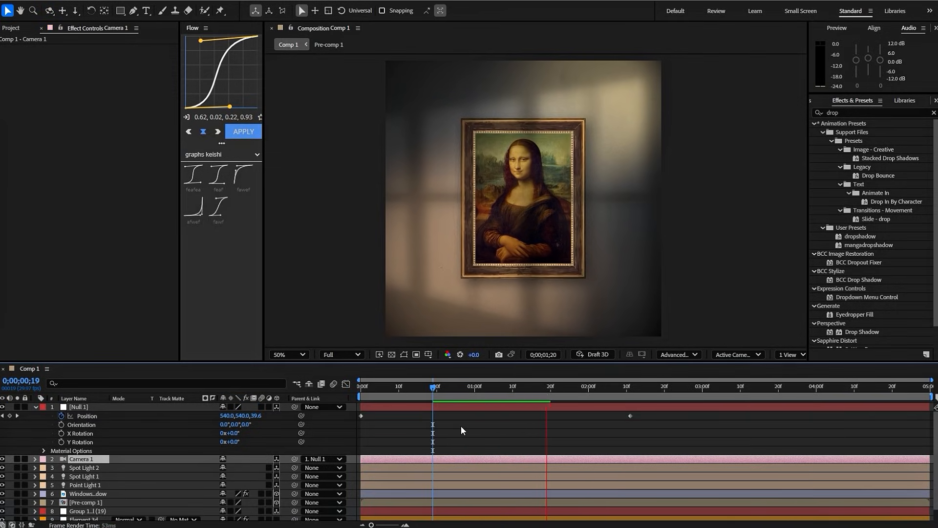
pyautogui.moveTo(371, 386); pyautogui.dragTo(348, 387)
pyautogui.press('space')
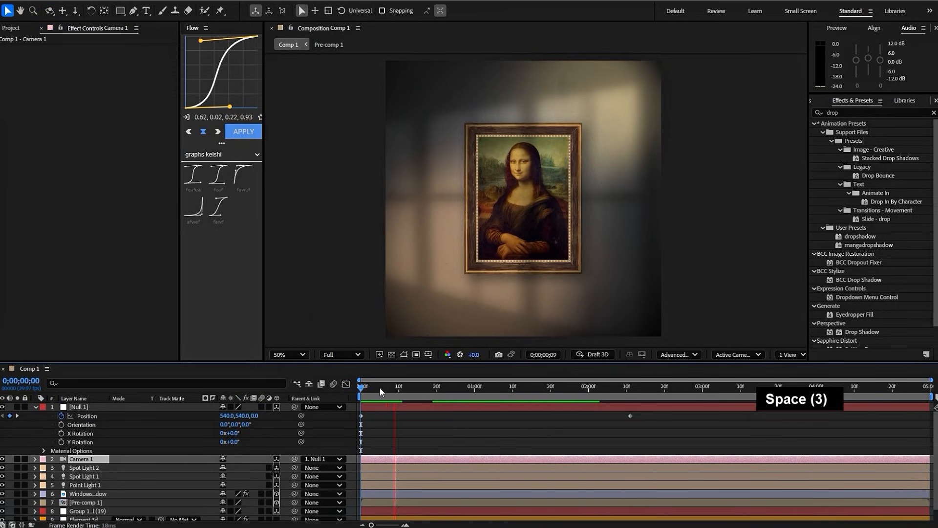